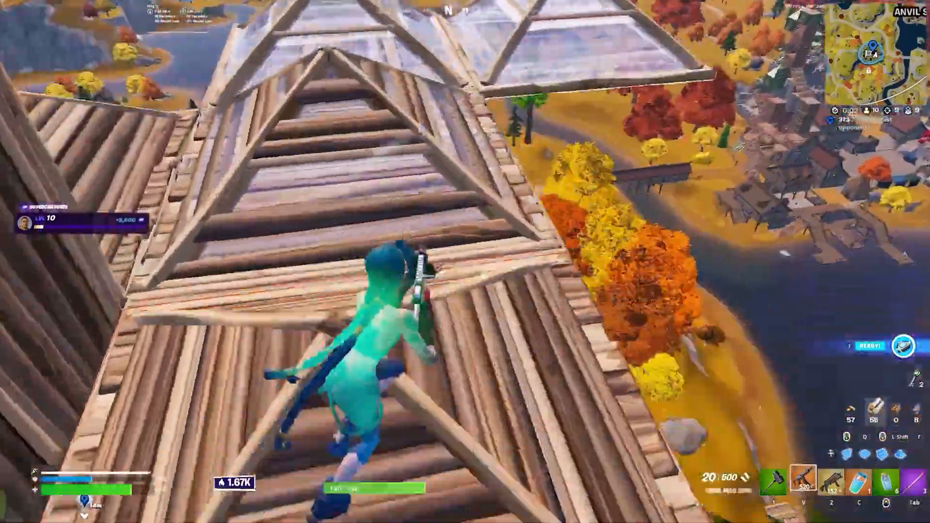
left_click(465, 261)
key("f")
left_click(465, 262)
key("1")
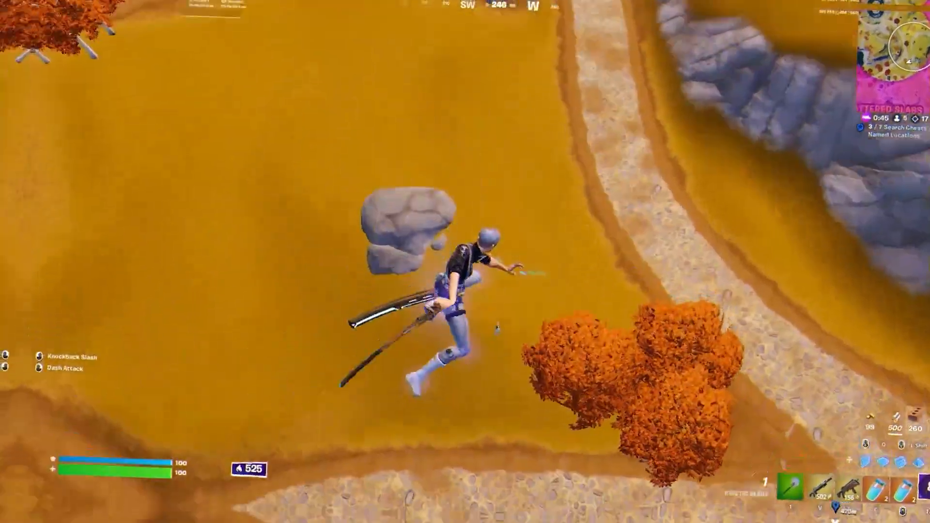
key("2")
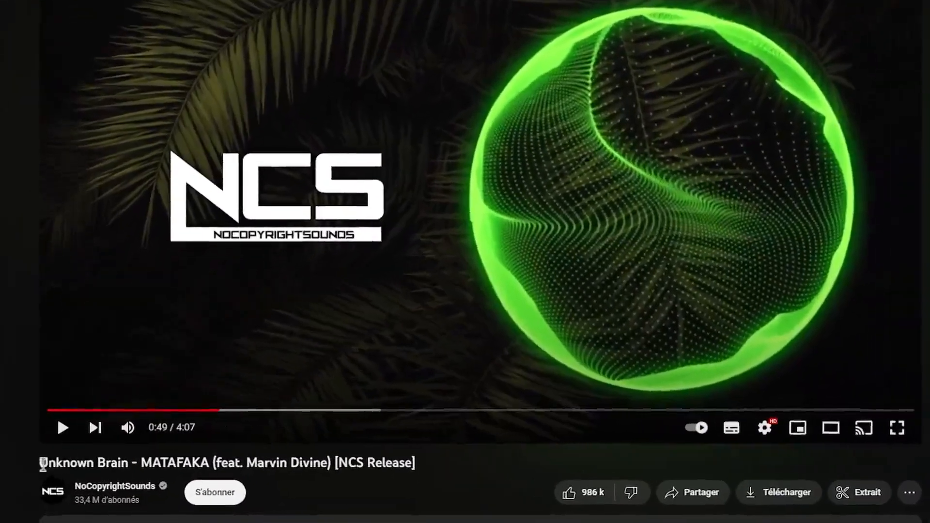
- Examine the title, channel and description of the MATAFAKA song's NoCopyrightSounds video page
left_click_drag(43, 458, 224, 462)
left_click(117, 452)
scroll(58, 443, "down", 1)
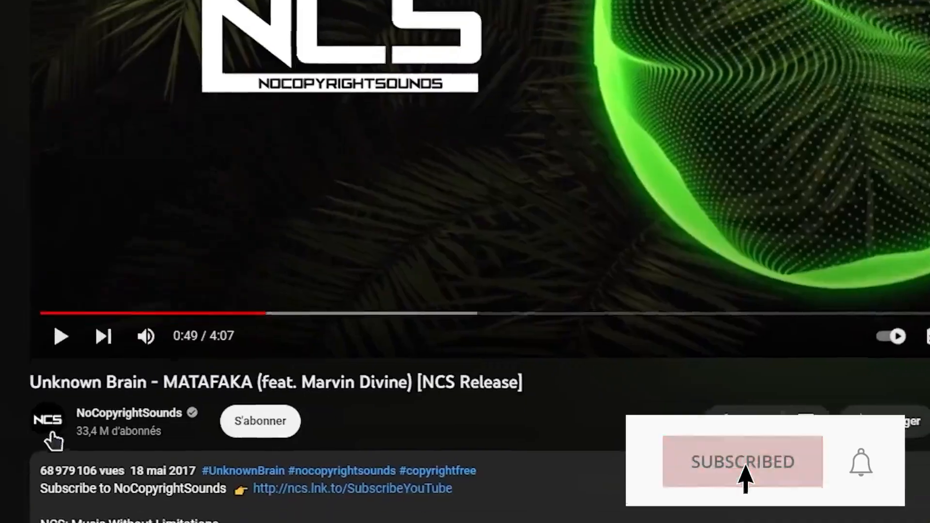
left_click_drag(17, 410, 212, 417)
left_click(383, 380)
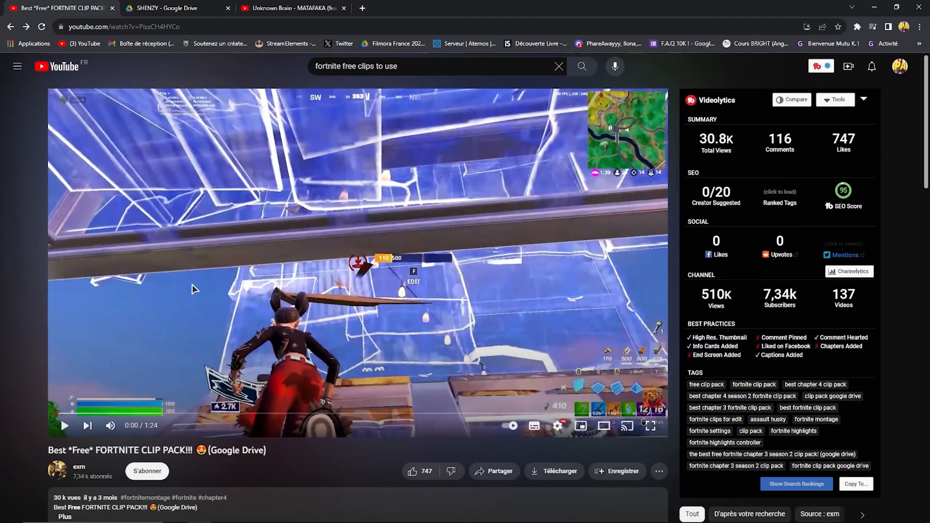
- Examine the title and channel of the free Fortnite clip pack video, and expand its description
scroll(81, 310, "down", 3)
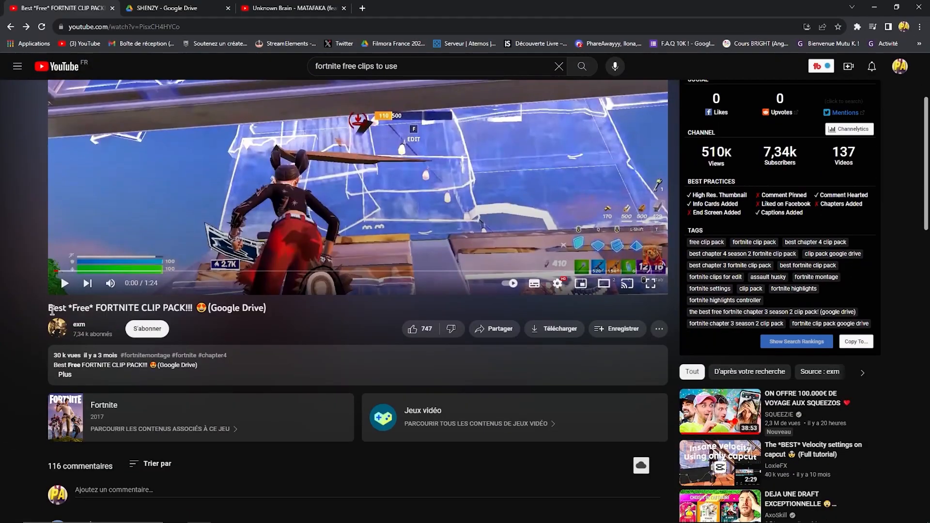
left_click_drag(52, 310, 255, 315)
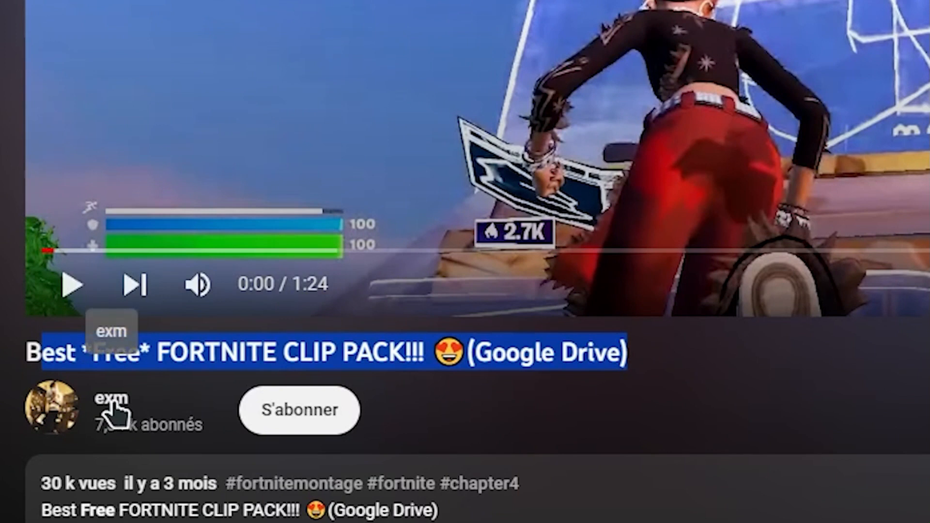
left_click(12, 450)
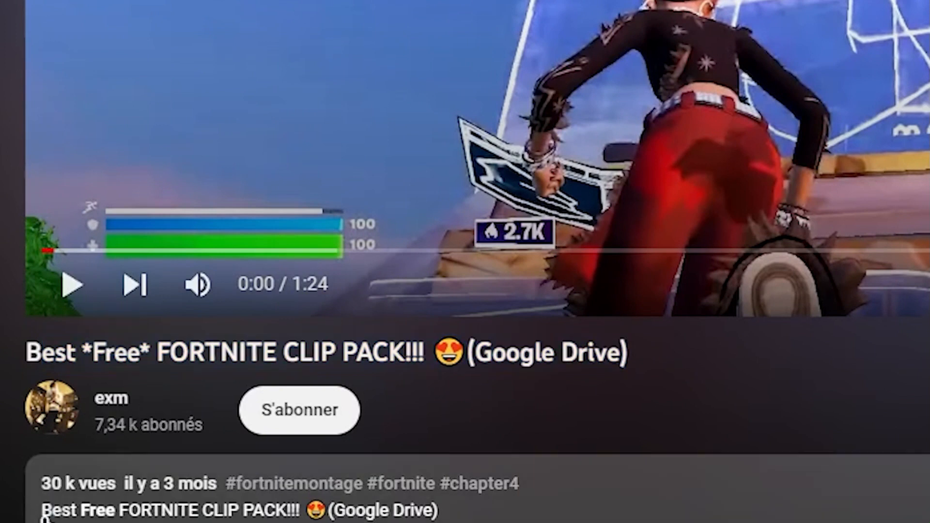
left_click(49, 509)
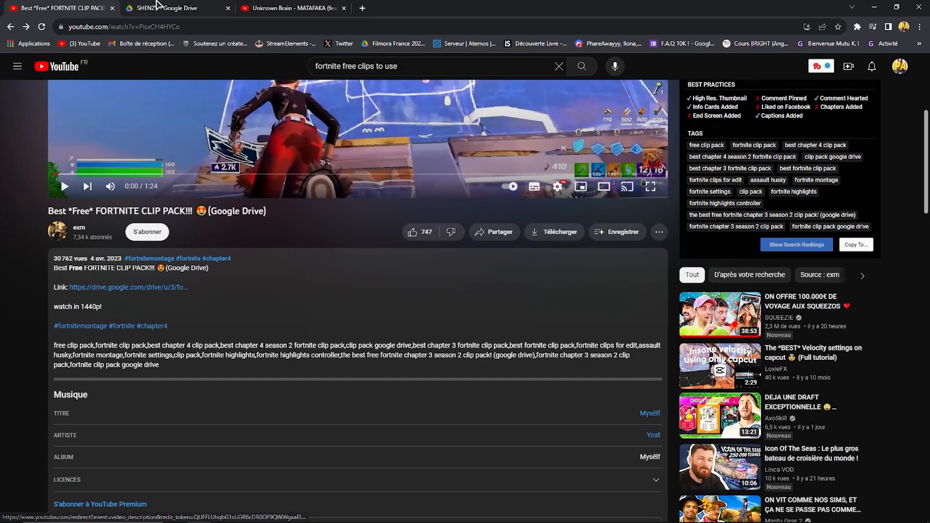
- Switch to the shared Google Drive folder and browse its list of gameplay clips
left_click(159, 6)
scroll(247, 244, "down", 3)
scroll(247, 262, "down", 9)
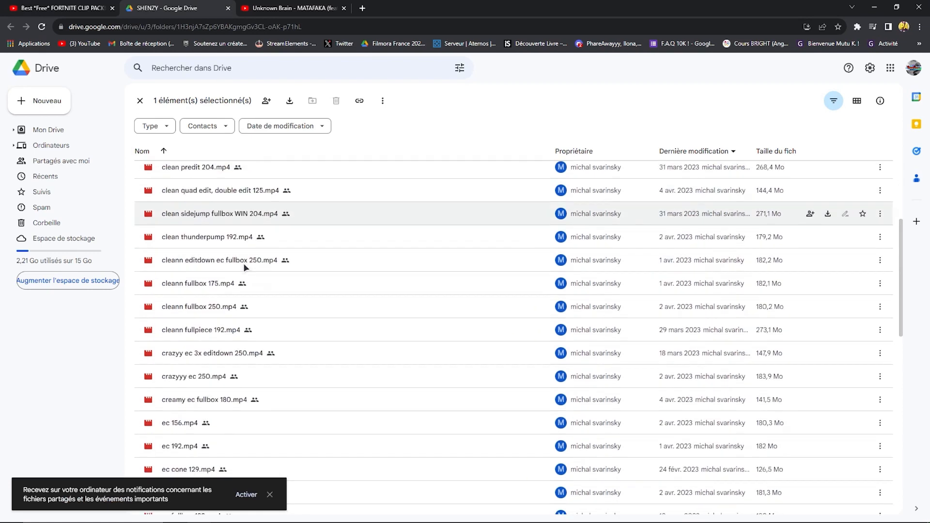
left_click(251, 288)
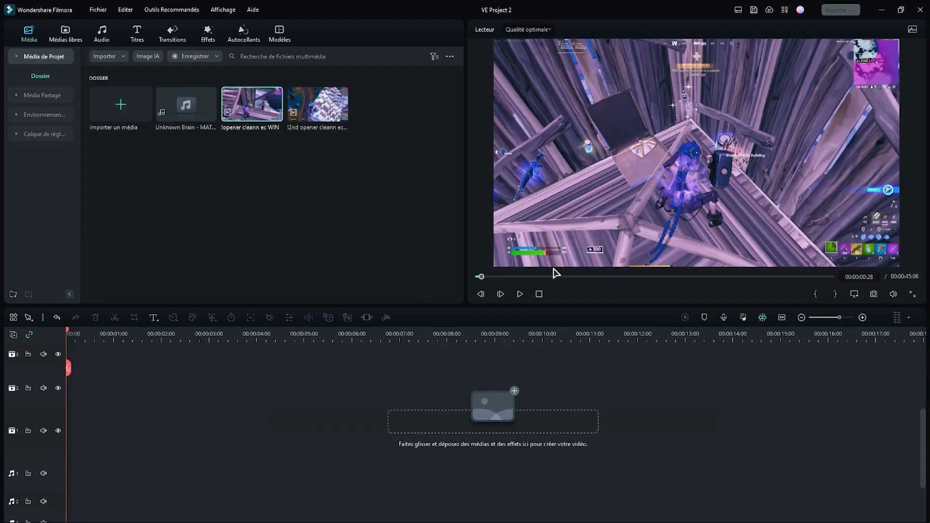
- In Filmora, preview the first opener clip and place the 2nd opener clip at the timeline start, keeping the project's 1920 x 1080 50fps settings
left_click_drag(481, 278, 632, 277)
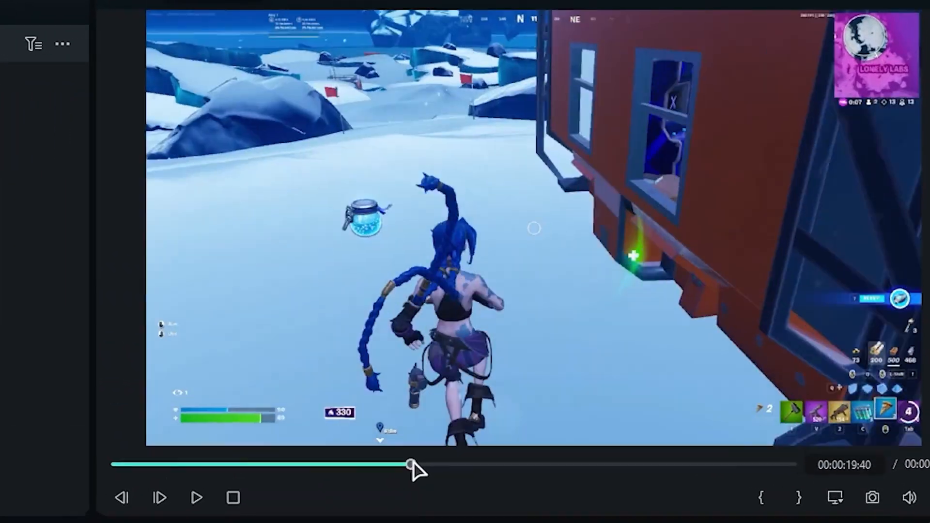
left_click_drag(411, 465, 426, 465)
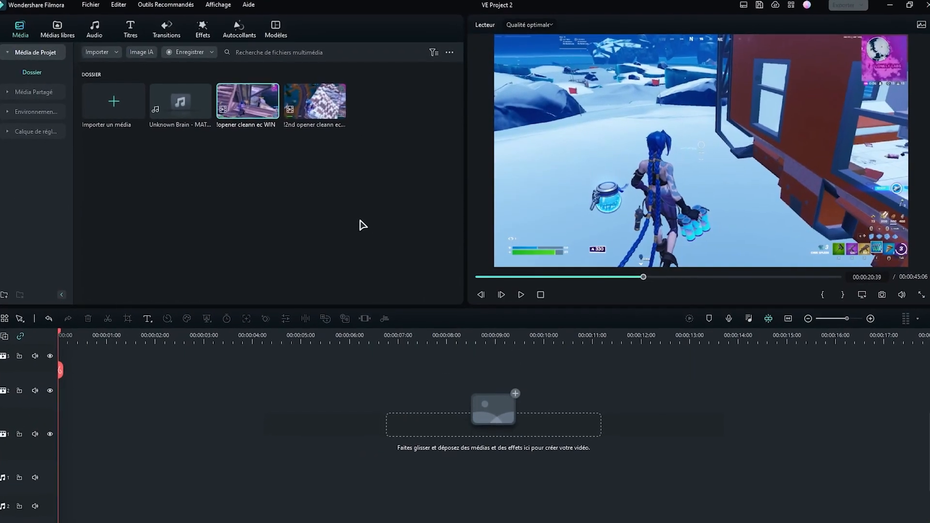
left_click_drag(312, 113, 63, 422)
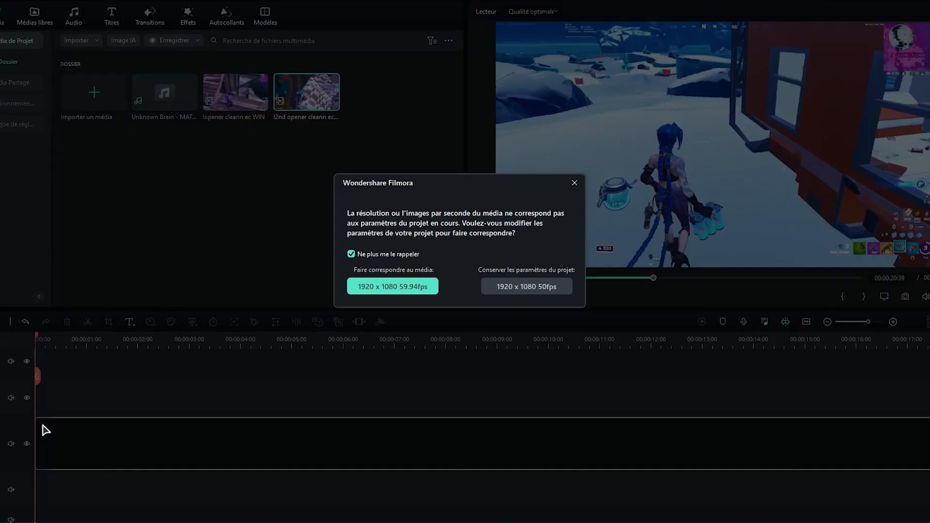
left_click(529, 288)
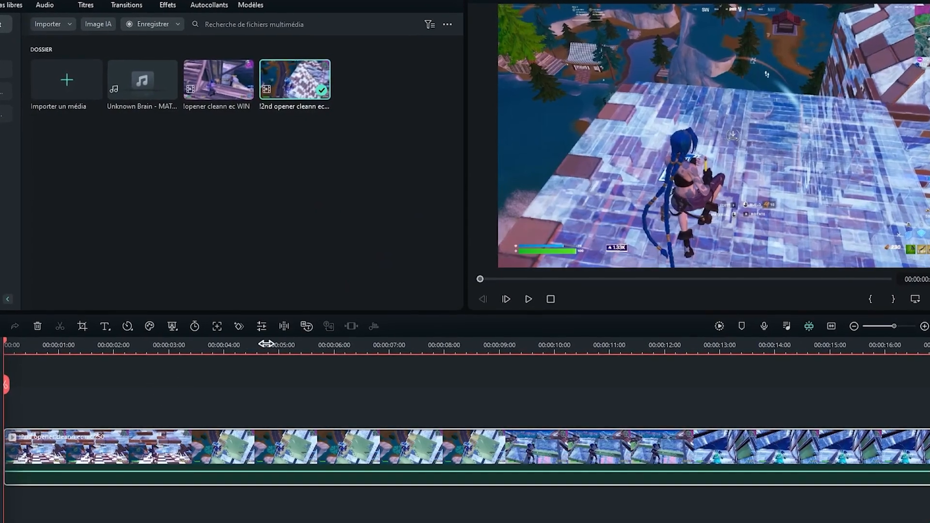
- Cut away the clip's footage before 00:00:35:01 and add the "opener cleann ec WIN" clip after it
left_click(451, 329)
left_click_drag(452, 328, 476, 327)
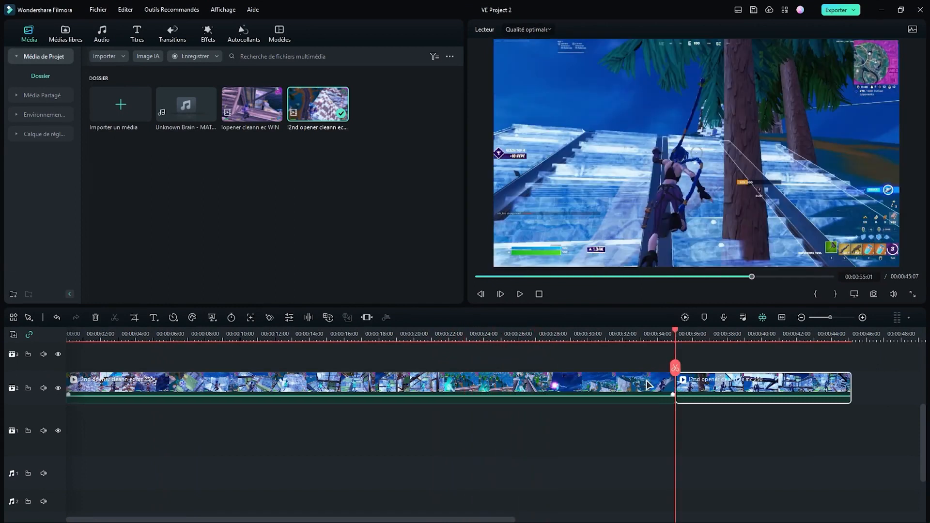
left_click(672, 394)
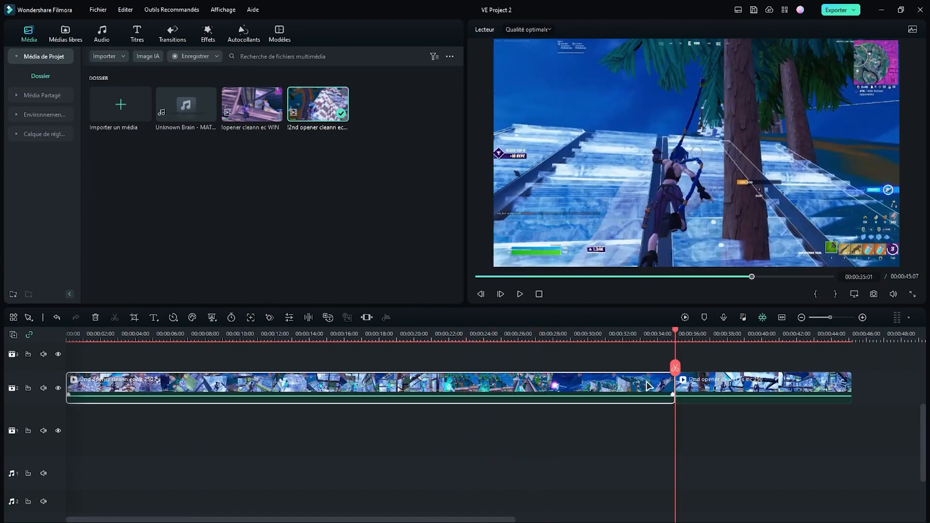
key("Delete")
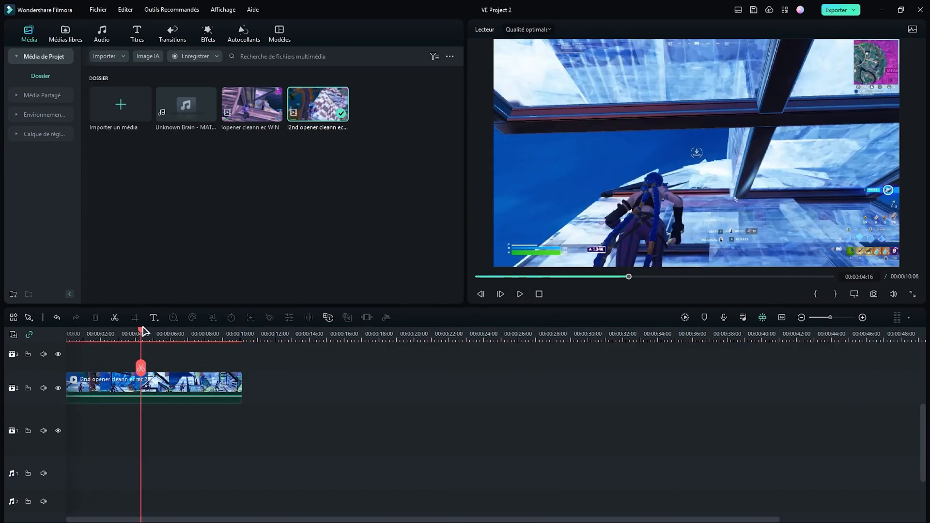
left_click_drag(252, 105, 205, 399)
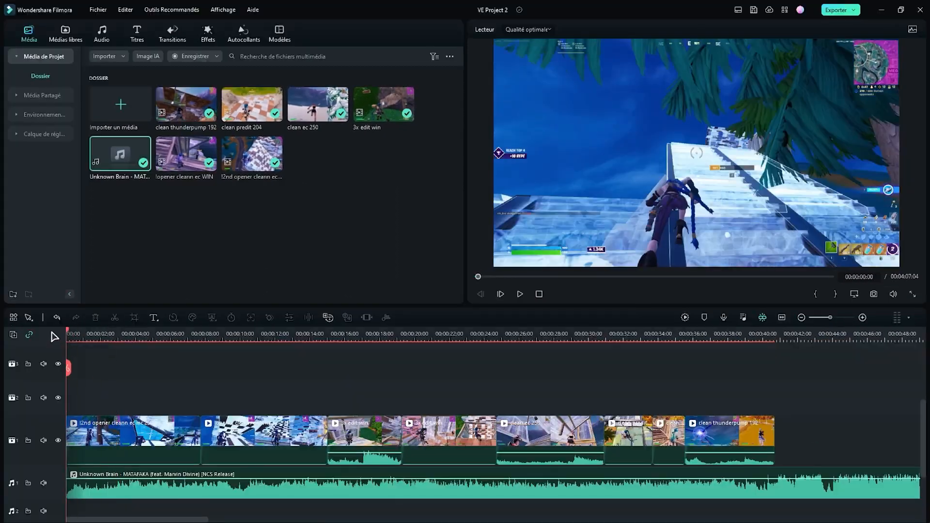
- Shift the gameplay clips along the video track and line them up with the beat markers of the music
scroll(232, 386, "down", 1)
left_click_drag(149, 374, 757, 403)
left_click(418, 368)
left_click_drag(368, 333, 366, 332)
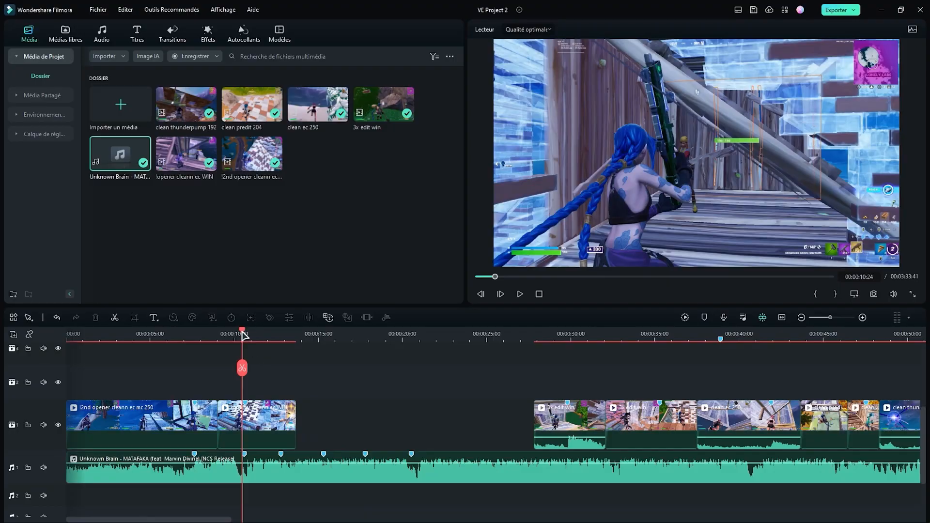
mouse_move(174, 345)
left_mouse_down()
mouse_move(193, 343)
mouse_move(169, 343)
left_mouse_up()
left_click(186, 442)
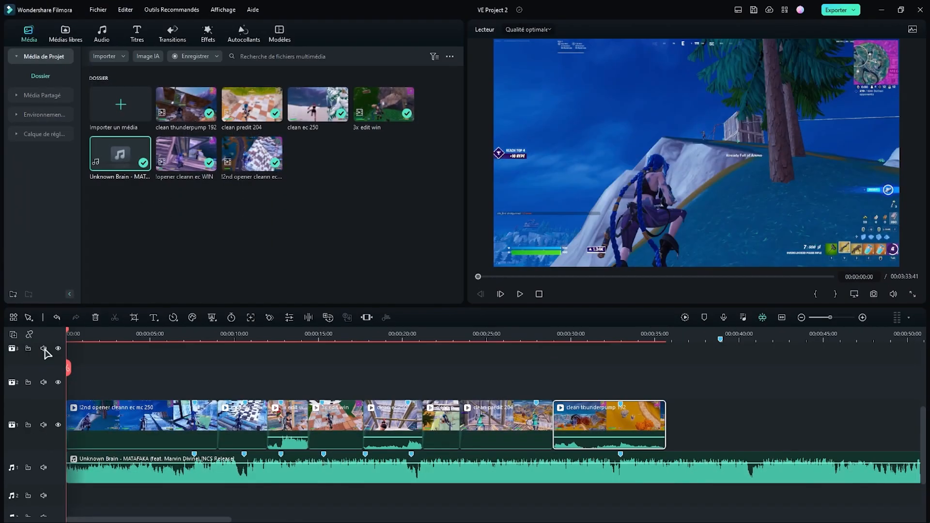
- Review the assembled clips against the music from the start of the timeline
left_click_drag(70, 368, 139, 371)
left_click_drag(623, 368, 161, 369)
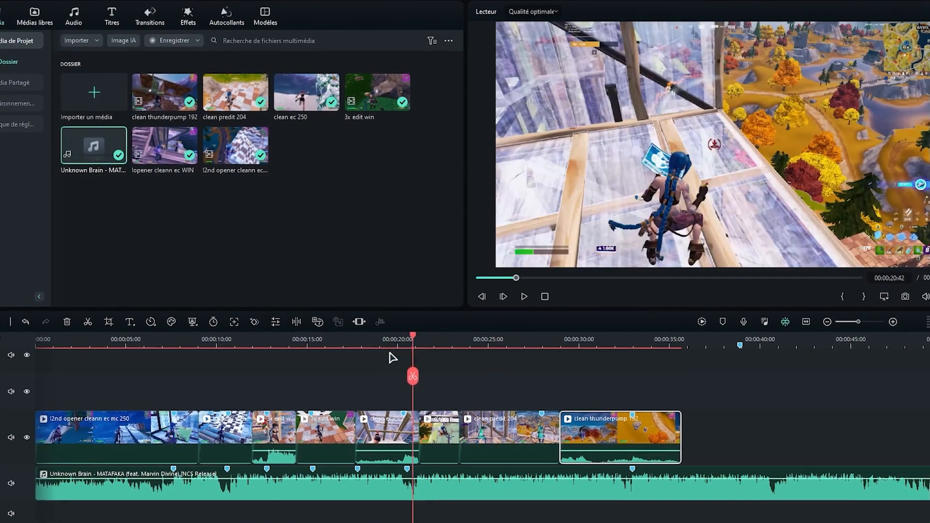
left_click_drag(390, 352, 7, 387)
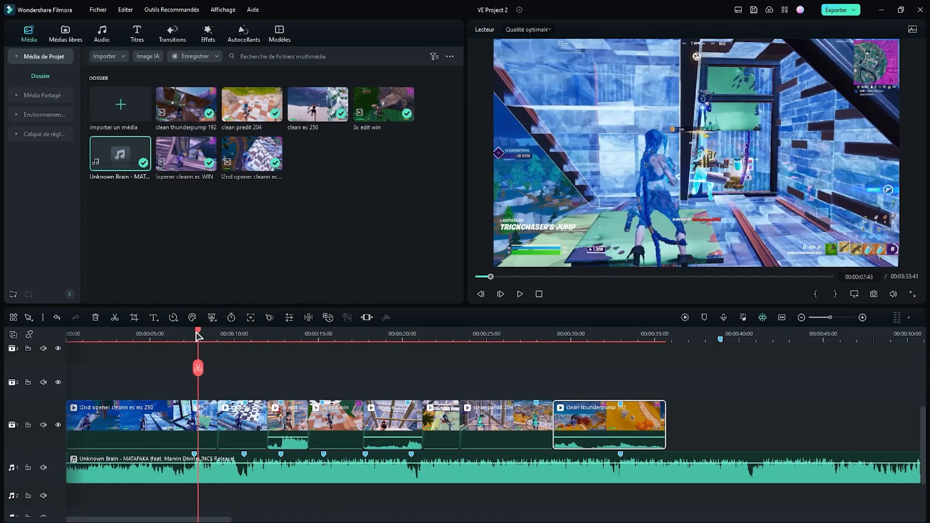
left_click_drag(196, 335, 29, 377)
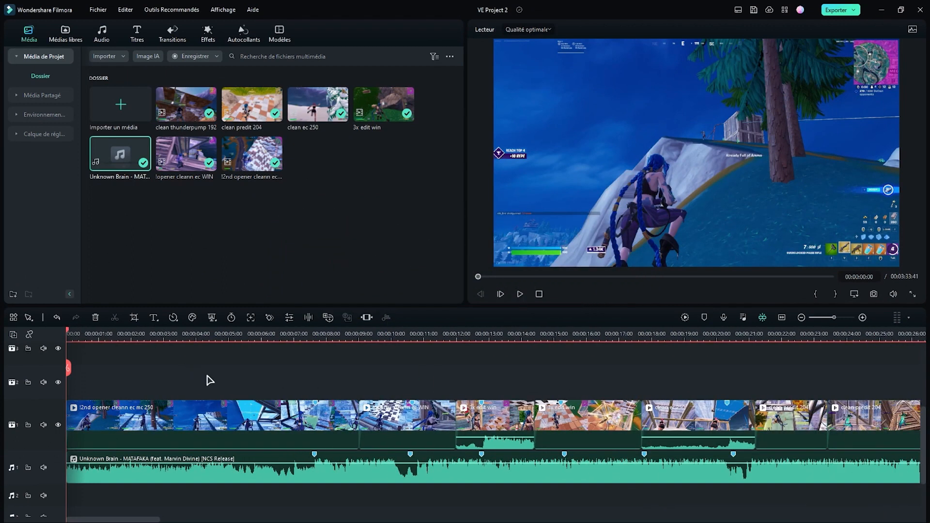
key("space")
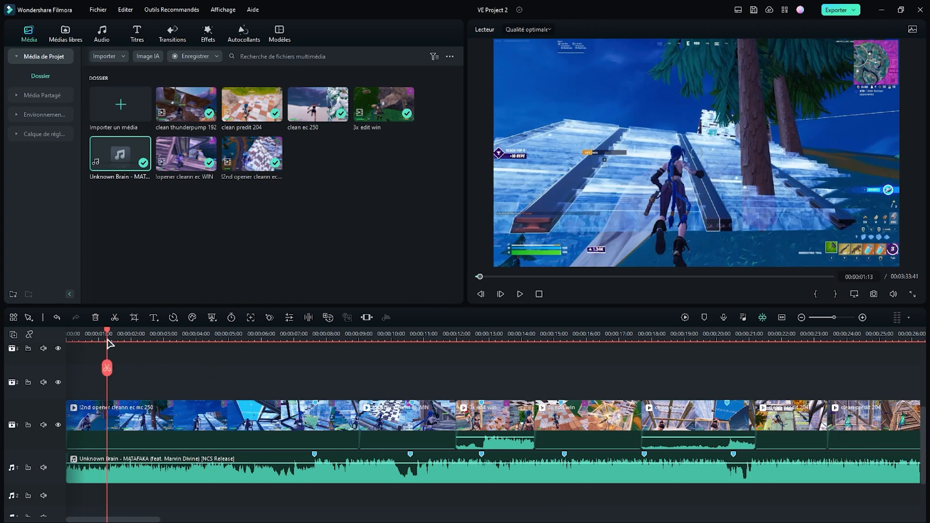
left_click_drag(108, 331, 55, 341)
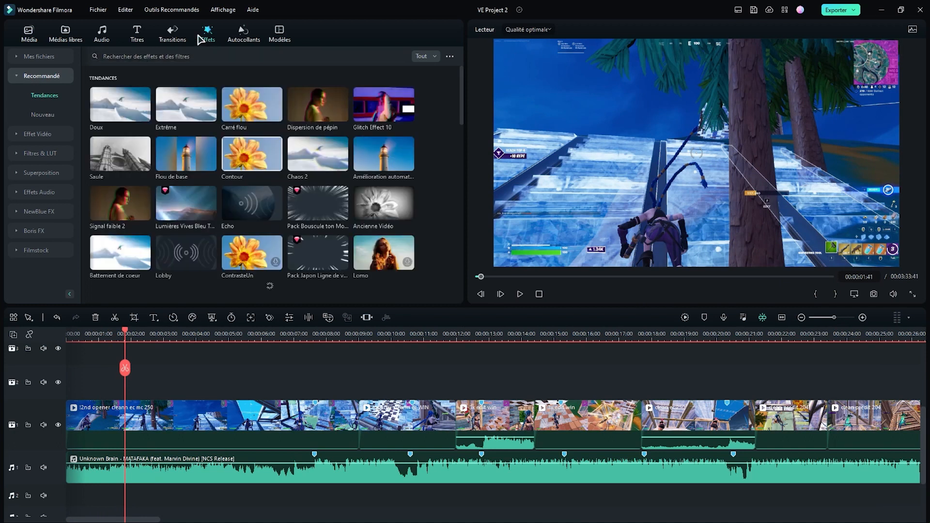
- Look through the effects library and its search suggestions
left_click(147, 57)
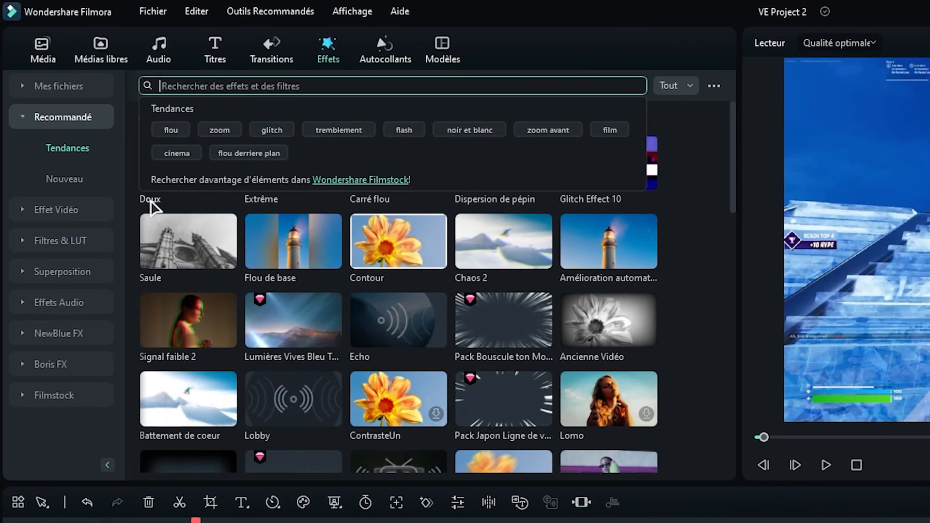
left_click(151, 201)
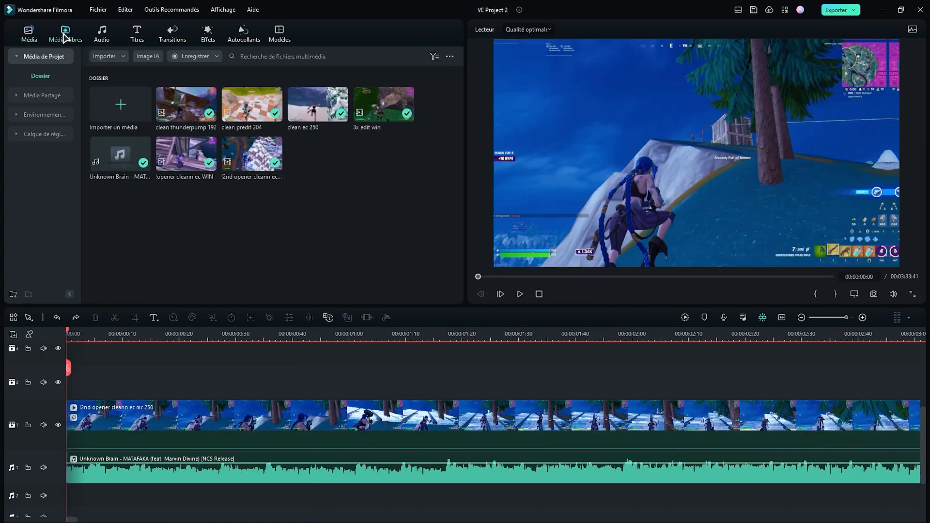
- Add the solid colour Noir from the Filmstock library to the track above the first clip, at the timeline start
left_click(65, 38)
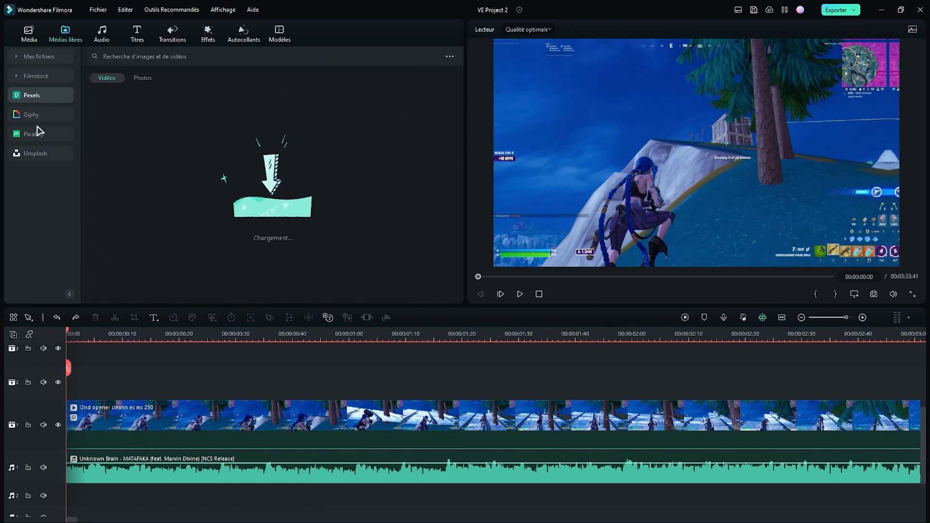
left_click(22, 77)
scroll(270, 234, "down", 3)
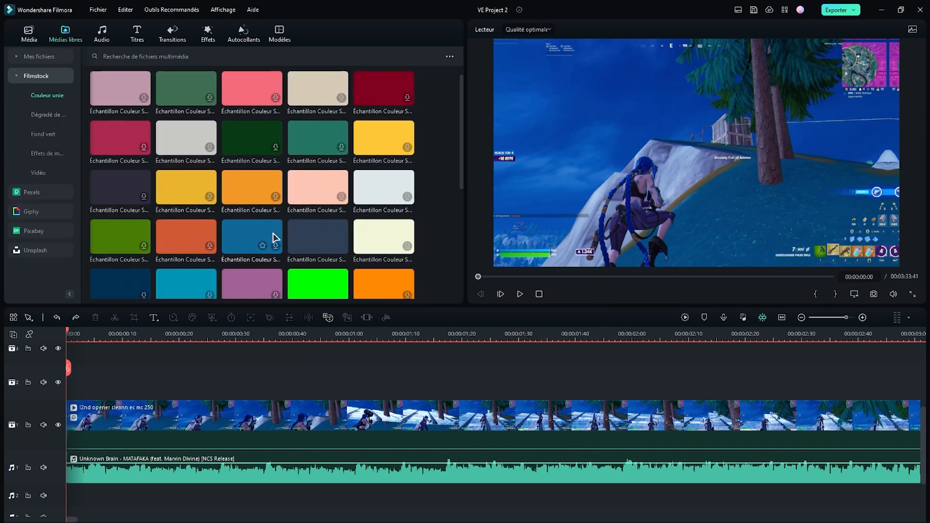
left_click_drag(315, 148, 270, 389)
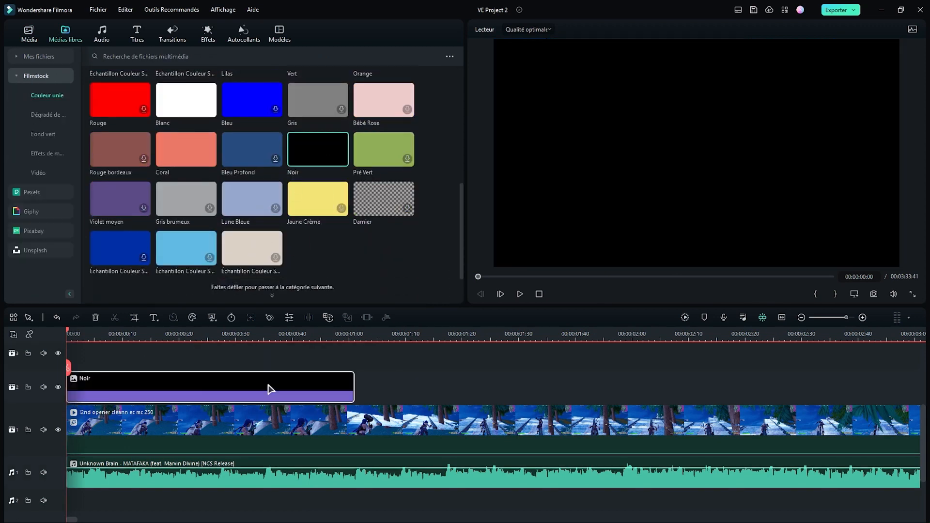
- Trim the Noir clip to a single frame and move it one frame away from the timeline start
left_click_drag(352, 383, 71, 382)
left_click_drag(92, 332, 297, 319)
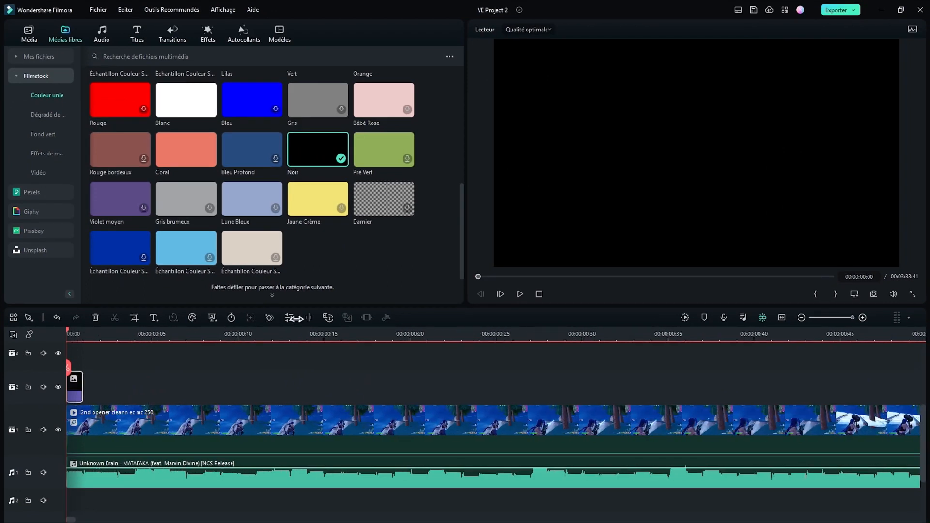
left_click(79, 379)
left_click_drag(76, 385, 91, 382)
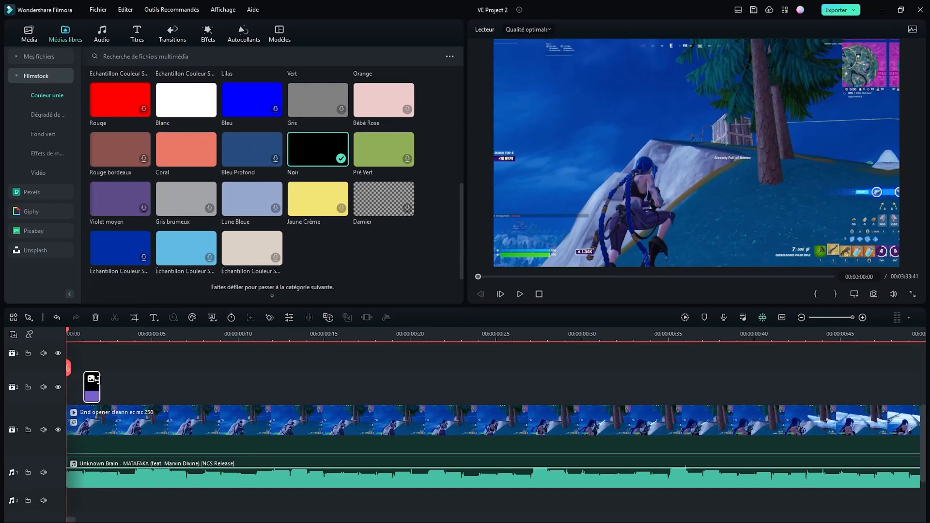
- Paste two copies of the one-frame black clip on its track, spacing the clips four frames apart
key("ctrl+c")
key("Right")
key("Right")
key("Right")
key("Right")
key("Right")
key("ctrl+v")
key("Right")
key("Right")
key("Right")
key("Right")
key("ctrl+v")
- Duplicate the black clips along the track until twelve sit at four-frame intervals, and select them all
left_click_drag(250, 394, 87, 395)
key("Left")
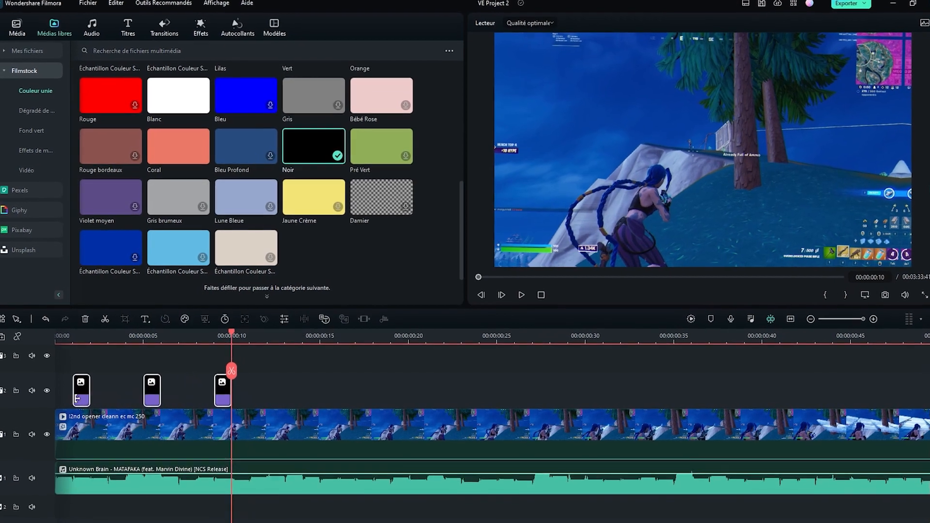
left_click_drag(239, 382, 436, 383)
left_click_drag(552, 377, 83, 402)
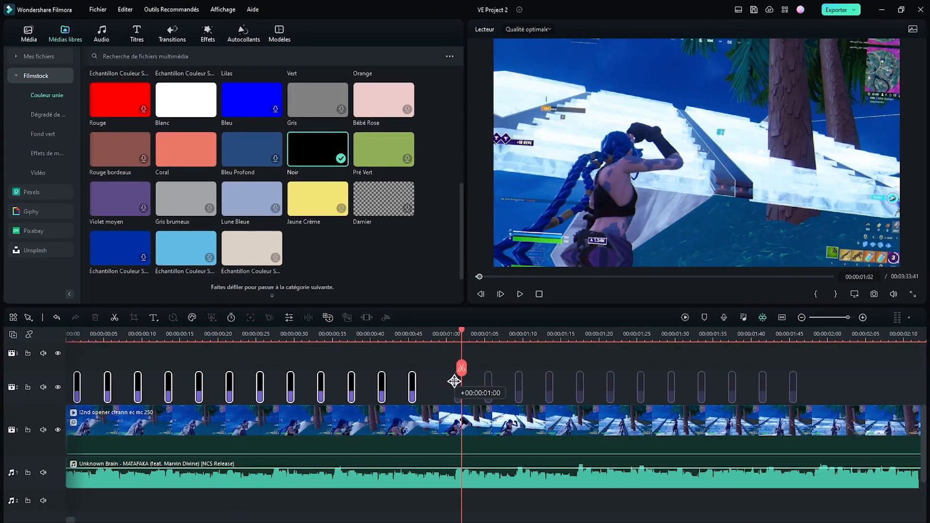
- Try to place a copy of the twelve black clips further along the same track, and undo it
left_click_drag(454, 381, 444, 381)
key("ctrl+z")
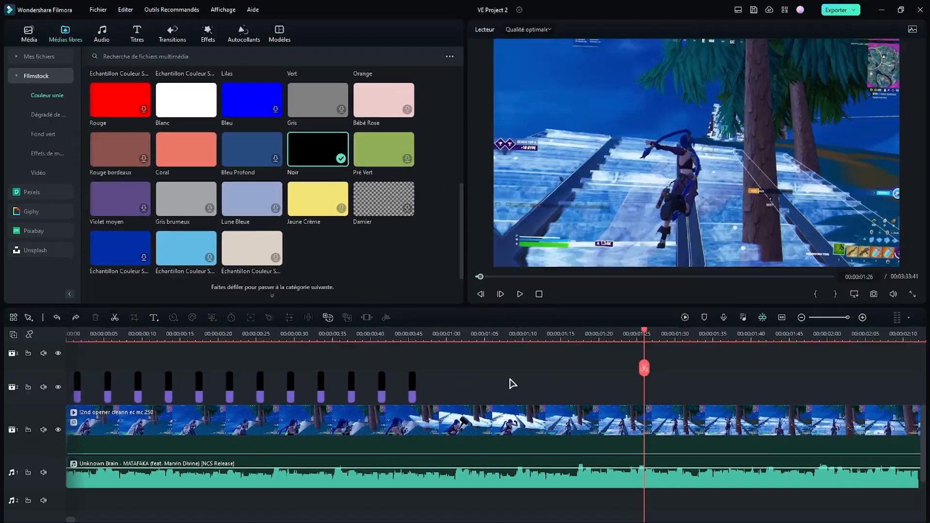
- Duplicate the twelve black clips directly after the existing series and mark the beat at 00:00:02:13
left_click_drag(511, 383, 85, 395)
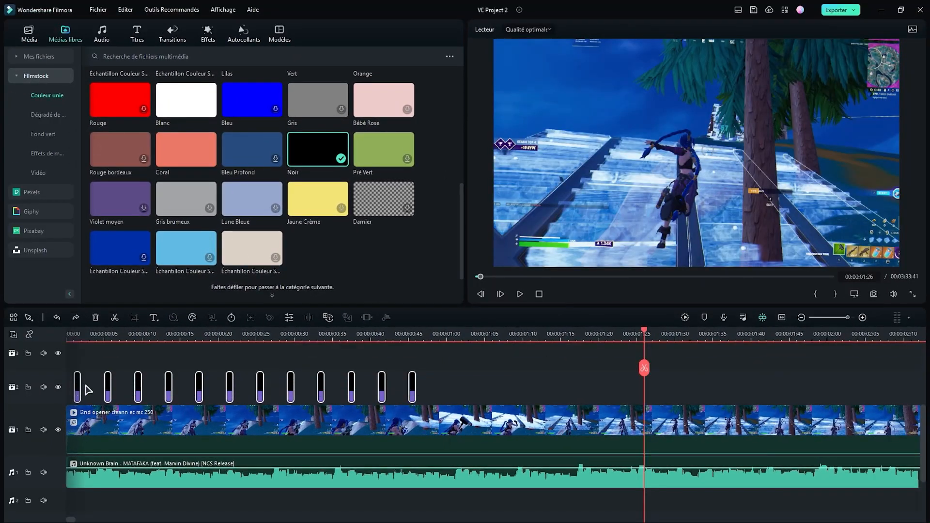
left_click_drag(79, 386, 453, 387)
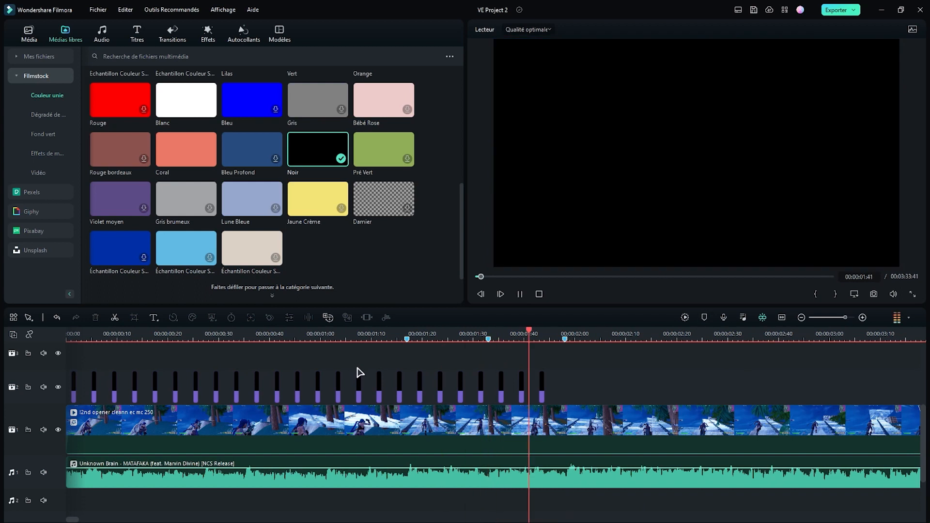
key("space")
left_click_drag(626, 331, 641, 333)
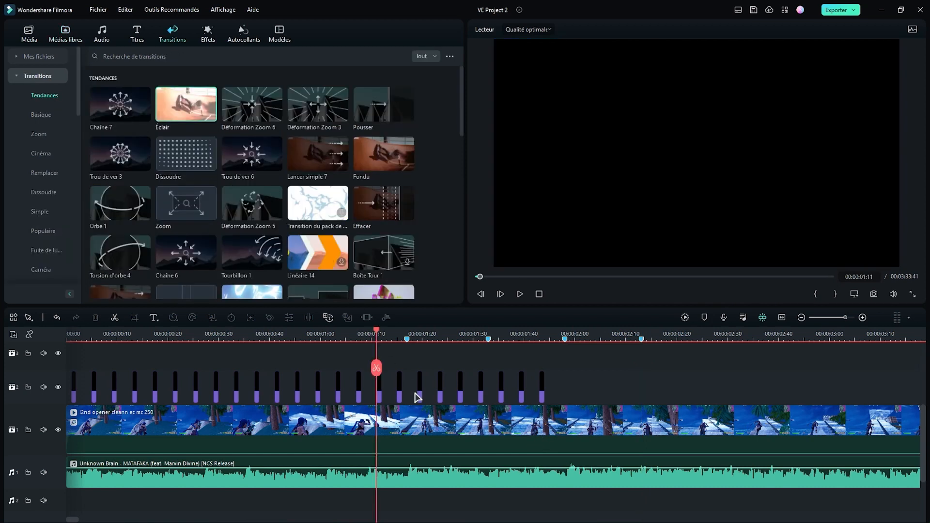
- Split the gameplay clip at the first beat marker, 00:00:01:17, and add a short Éclair transition on the cut
left_click(426, 420)
left_click(407, 343)
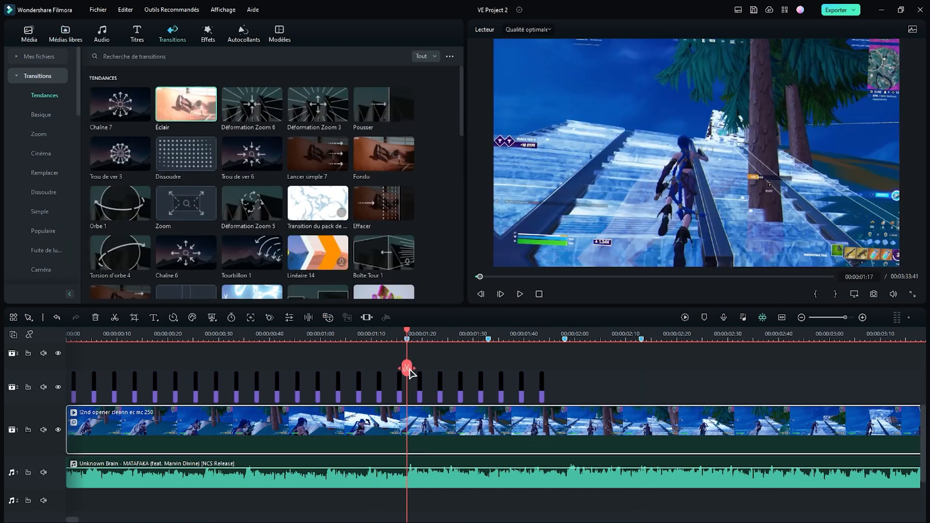
left_click(401, 367)
left_click_drag(194, 107, 424, 430)
left_click_drag(424, 429, 424, 429)
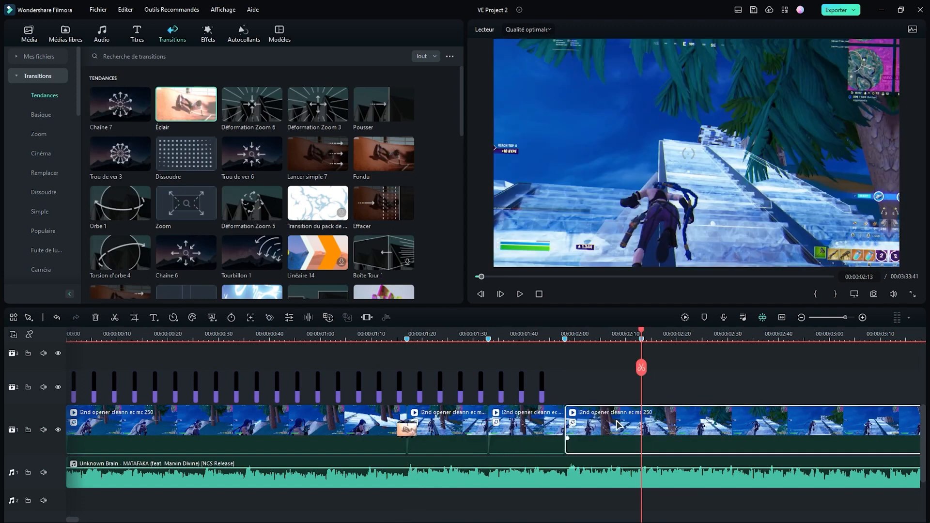
- Split the gameplay clip at 00:00:02:13, add Éclair transitions to the remaining beat cuts, and save the project
left_click(641, 367)
left_click_drag(191, 121, 488, 428)
left_click(645, 422)
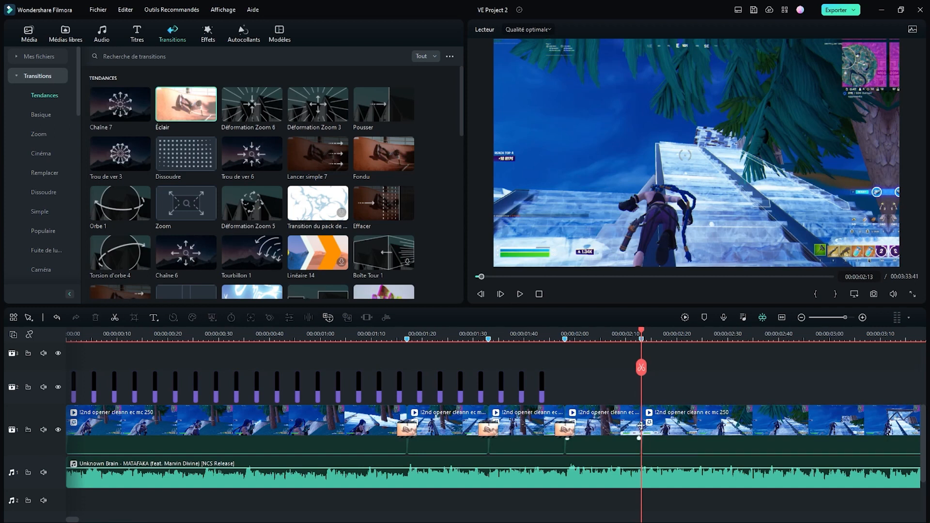
key("ctrl+s")
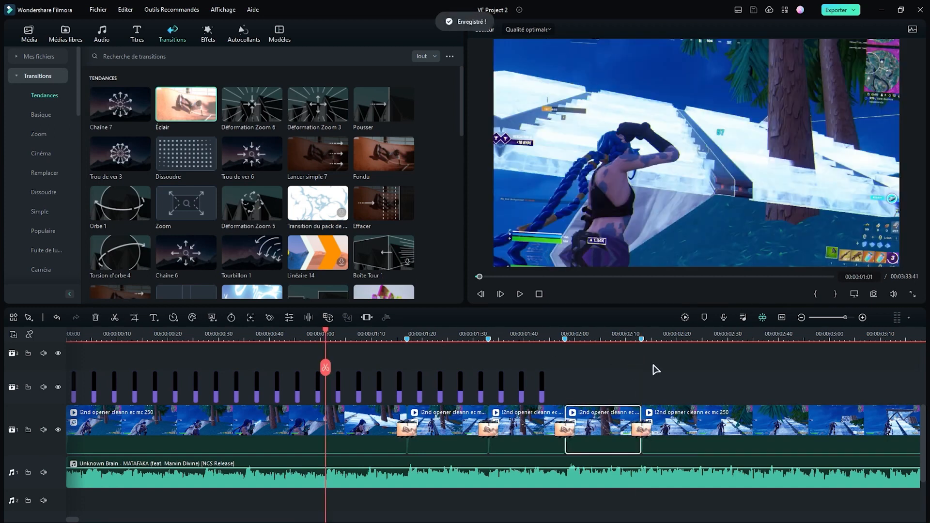
key("space")
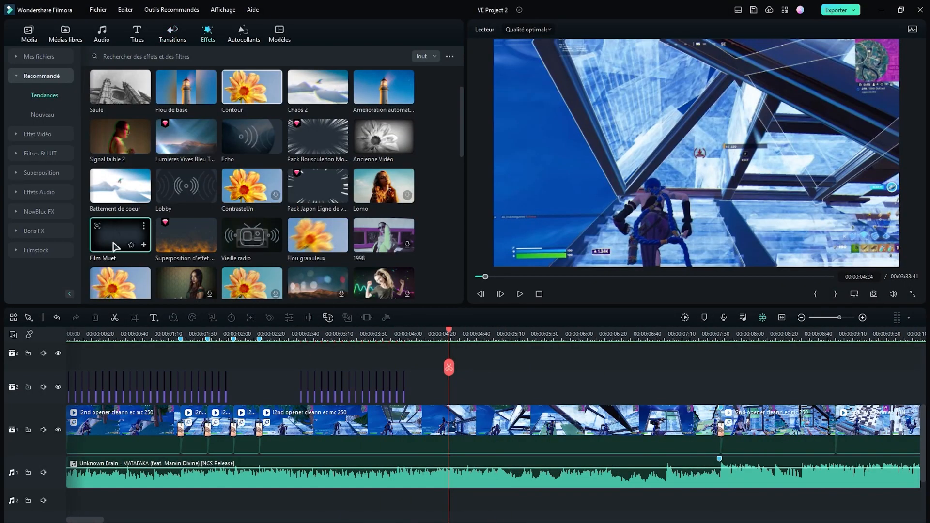
- Add the Film Muet effect after the second series of black clips and trim it to end at 00:00:05:10
left_click_drag(115, 246, 416, 386)
key("space")
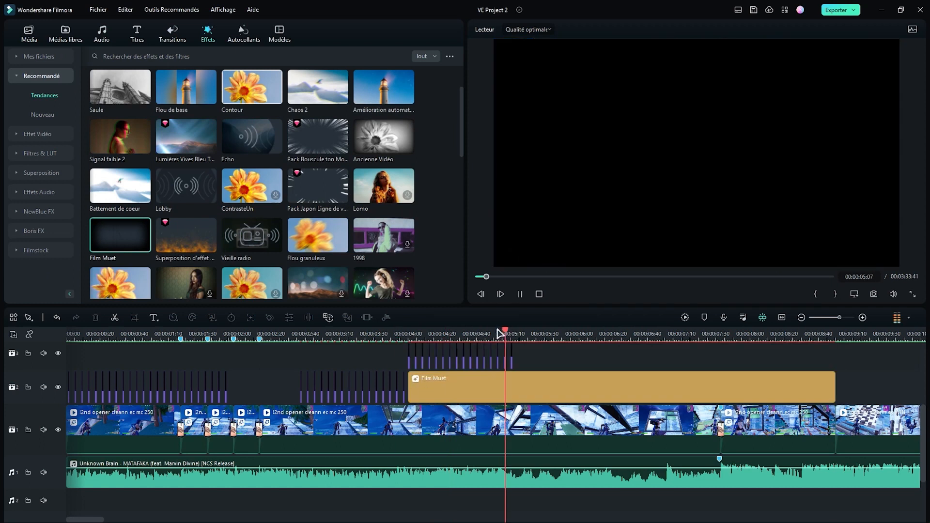
left_click_drag(499, 331, 510, 333)
left_click_drag(835, 391, 512, 393)
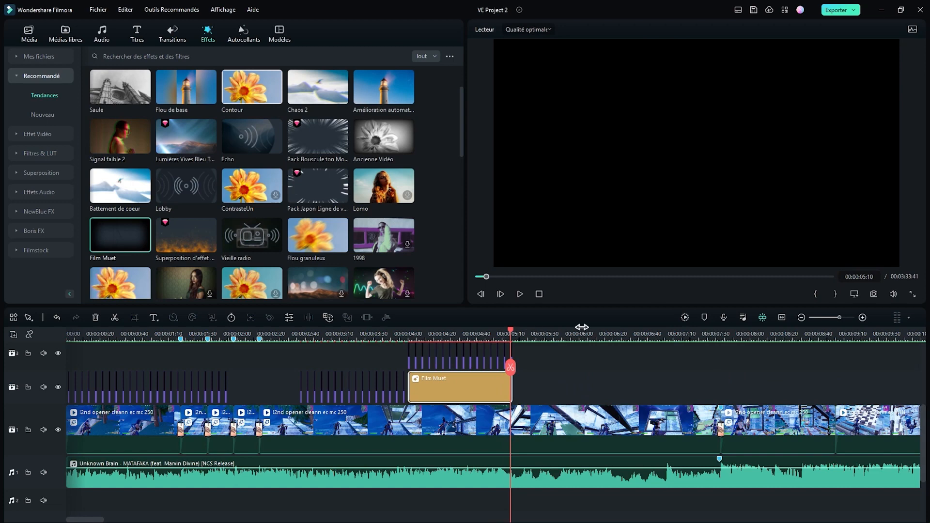
- Apply the Portrait AI effect Cloner à droite to the gameplay clip following the Film Muet effect and preview it
left_click_drag(554, 329, 646, 330)
left_click(521, 420)
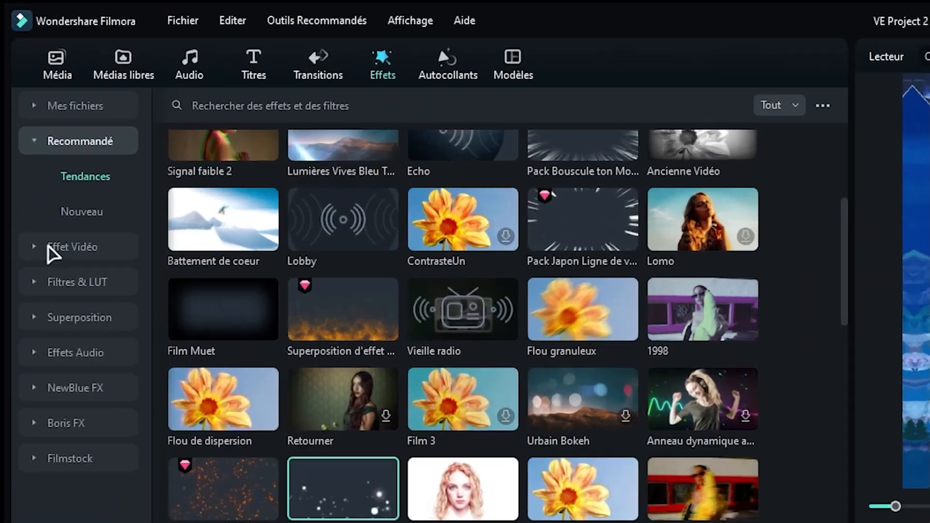
left_click(24, 135)
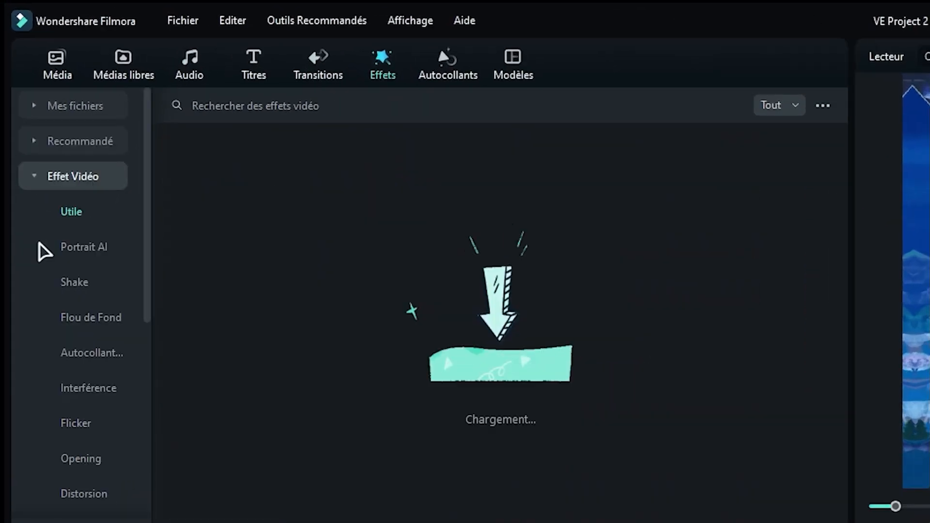
left_click(40, 133)
scroll(535, 357, "down", 2)
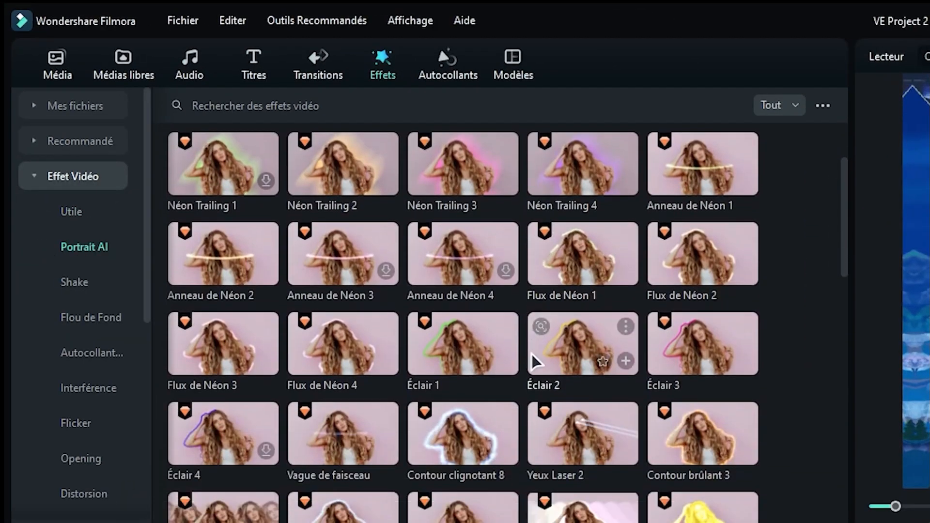
scroll(571, 364, "down", 2)
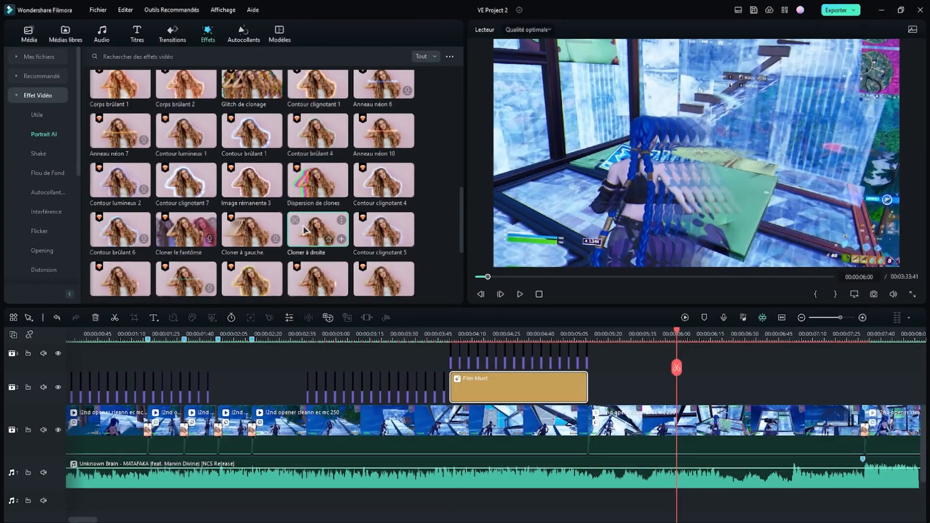
left_click(574, 334)
key("space")
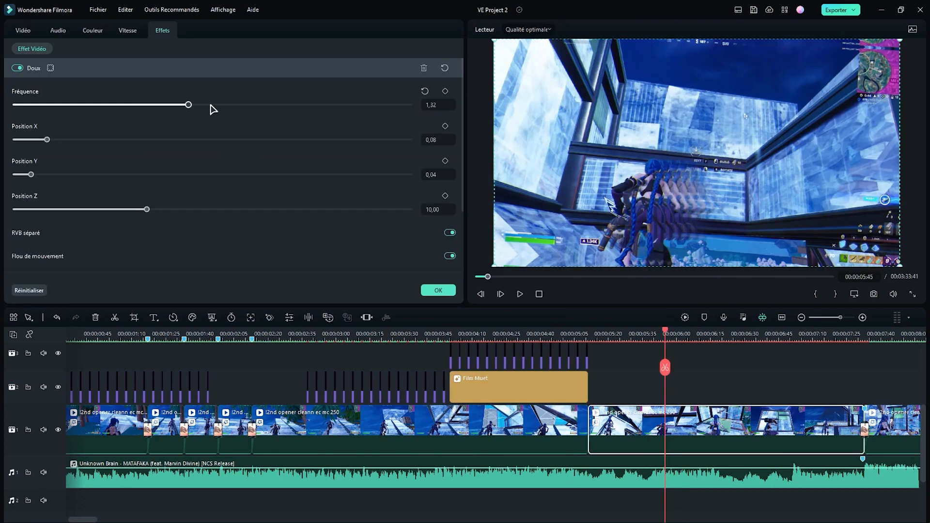
- Raise the Doux effect's frequency, set its Position Y to 0,08, and set Cloner à droite's separation distance to 1
left_click_drag(209, 105, 232, 105)
left_click_drag(51, 139, 47, 175)
scroll(130, 224, "down", 3)
left_click_drag(131, 226, 298, 228)
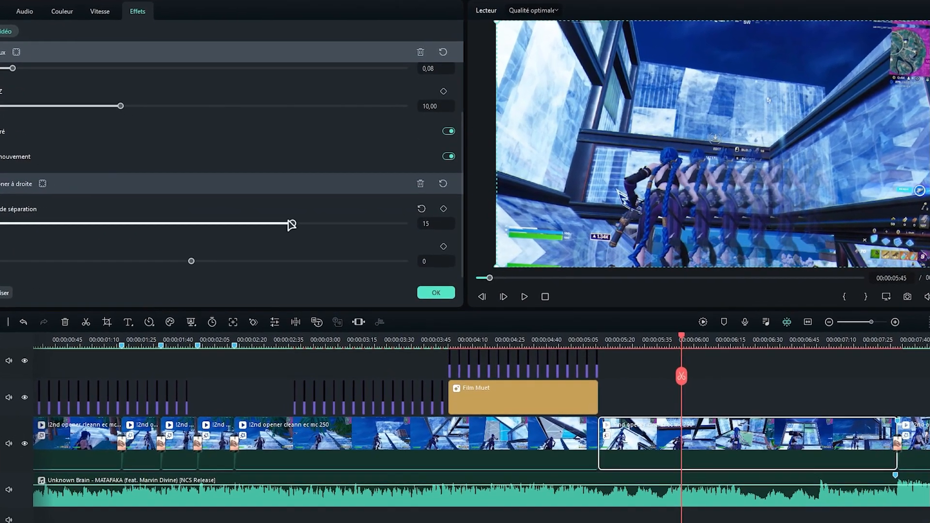
left_click_drag(144, 228, 0, 228)
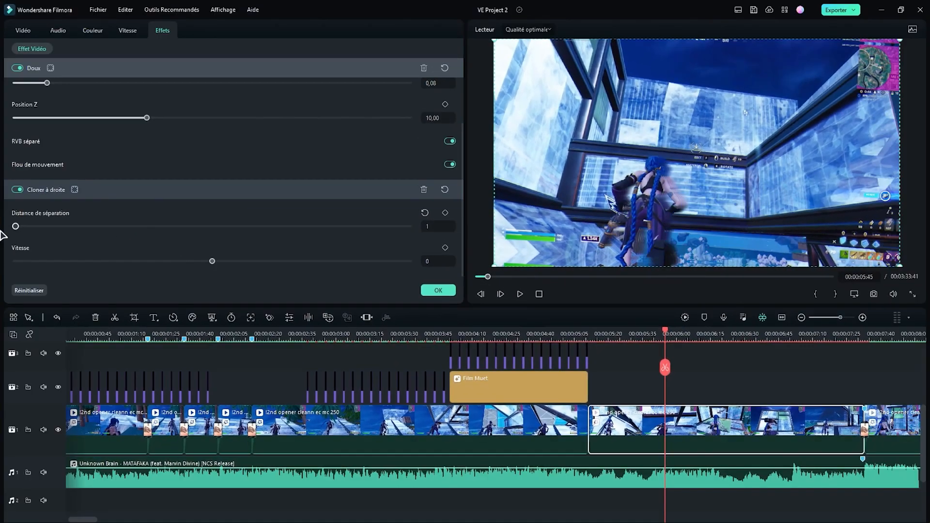
- Animate Cloner à droite's separation distance along the clip, raising it to 20 and bringing it back down
left_click_drag(600, 340, 590, 344)
left_click_drag(16, 226, 478, 217)
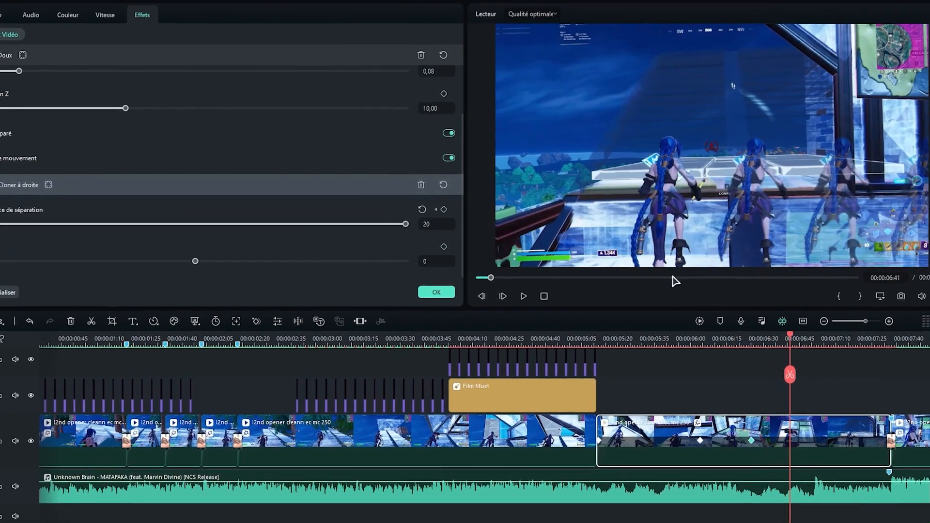
left_click_drag(405, 224, 30, 228)
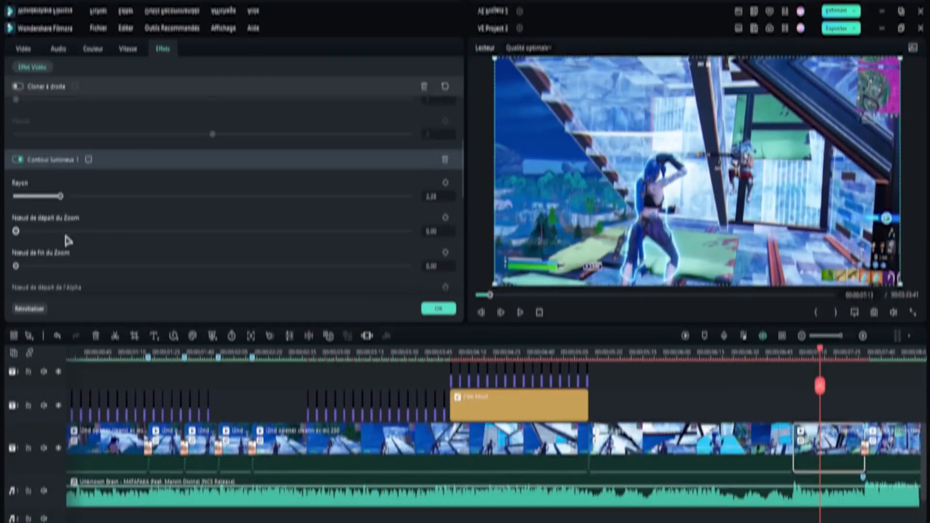
- Adjust the Contour lumineux 1 radius on the short clip and add a Déformation Zoom 6 transition at its end
left_click_drag(60, 196, 85, 152)
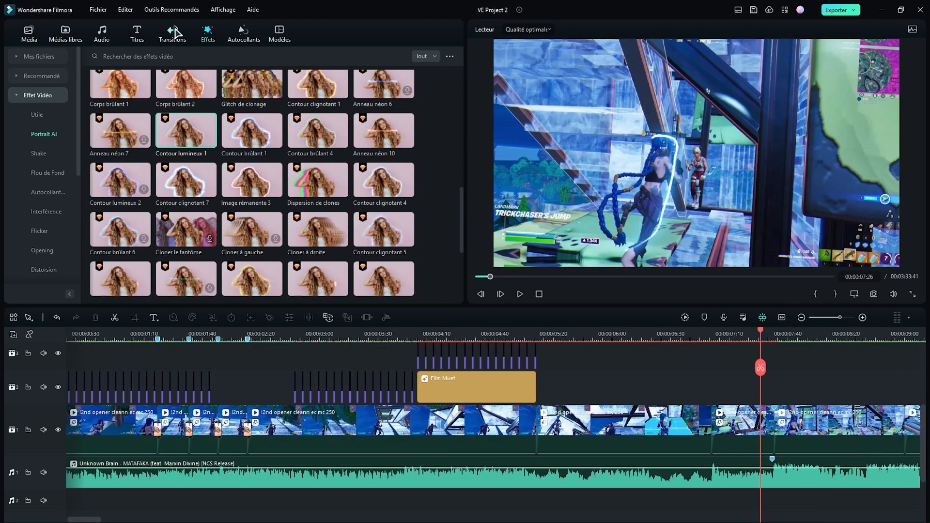
left_click(174, 34)
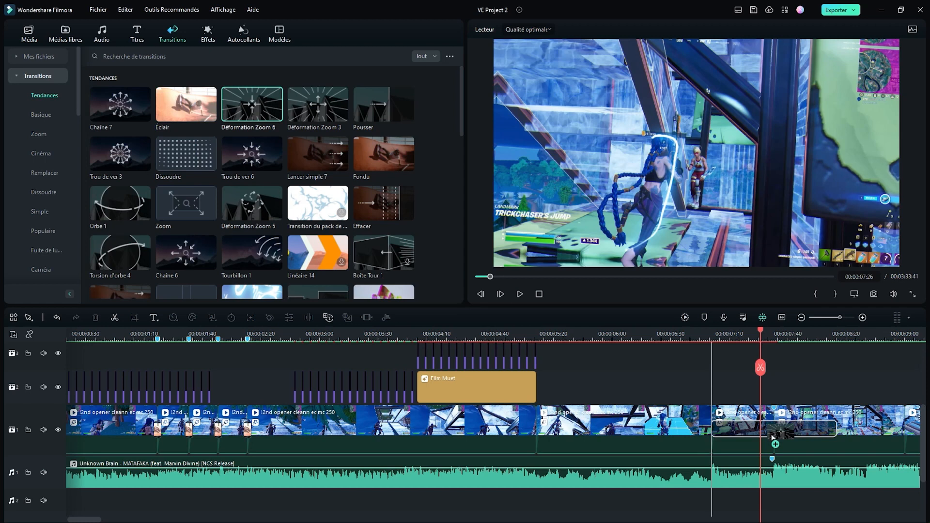
left_click_drag(773, 438, 774, 437)
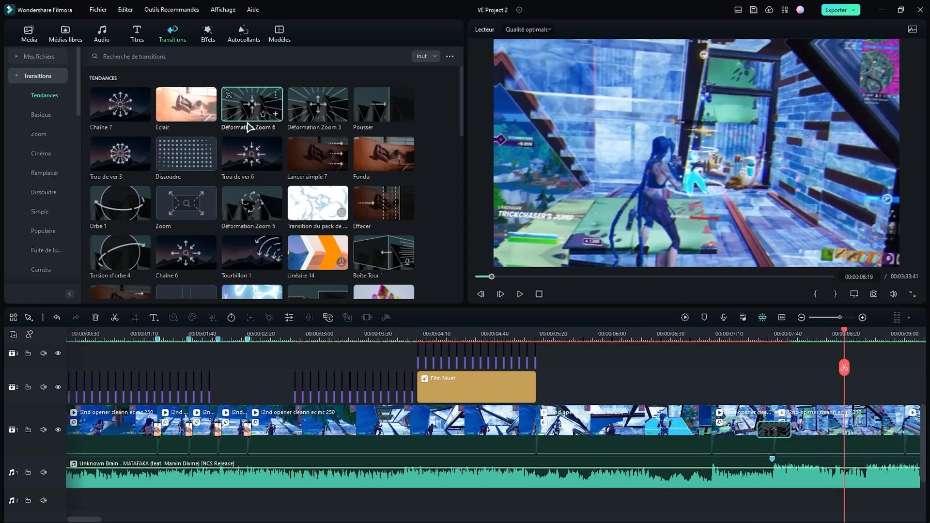
- Review the Extrême effect's settings on the gameplay clip after the Déformation Zoom 6 transition
double_click(836, 428)
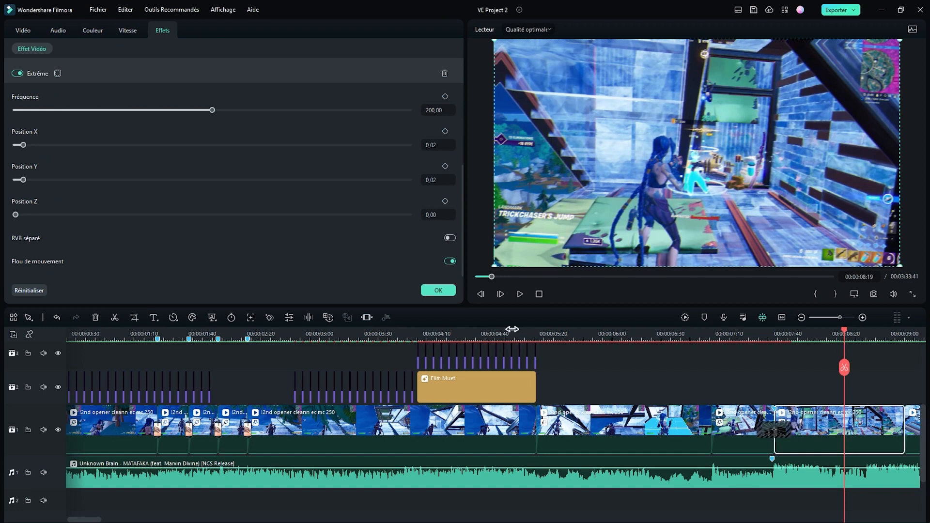
left_click(436, 292)
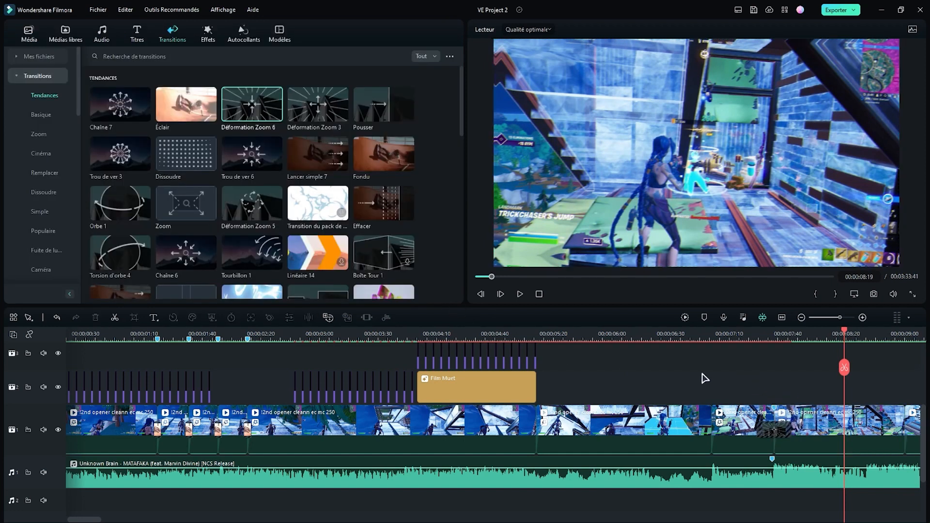
- Render the timeline preview, check the playback quality options, and play the montage
left_click(685, 317)
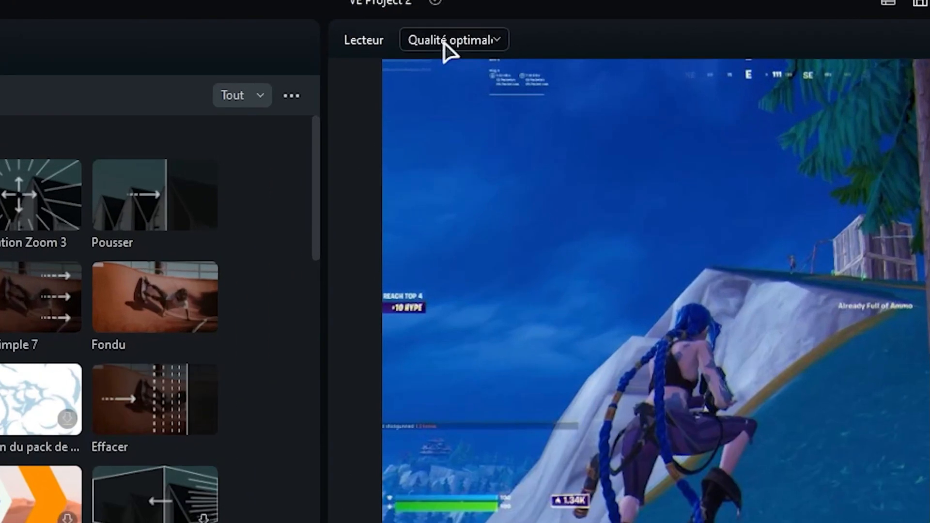
left_click(524, 30)
left_click(390, 48)
key("space")
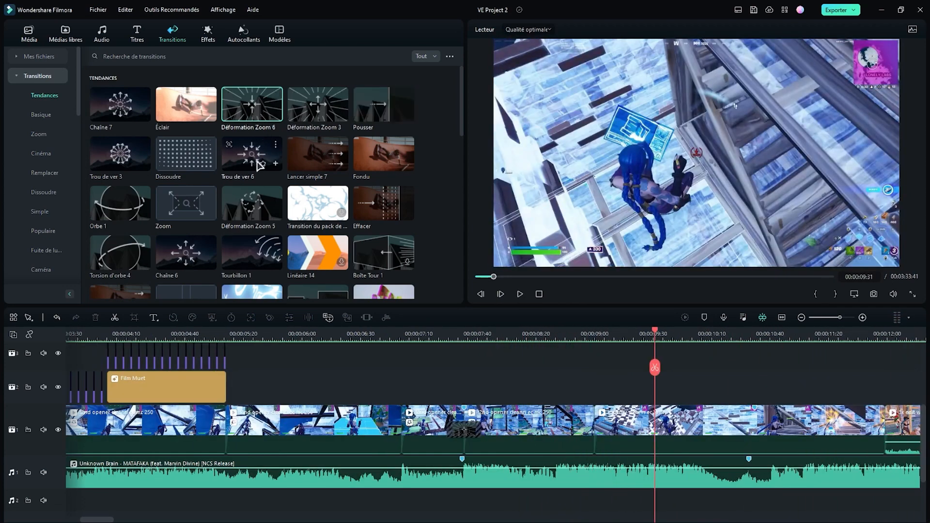
- Try the Trou de ver 6 and Chaîne 6 transitions on the cut near 00:00:09:00 and play the result
left_click_drag(259, 165, 689, 435)
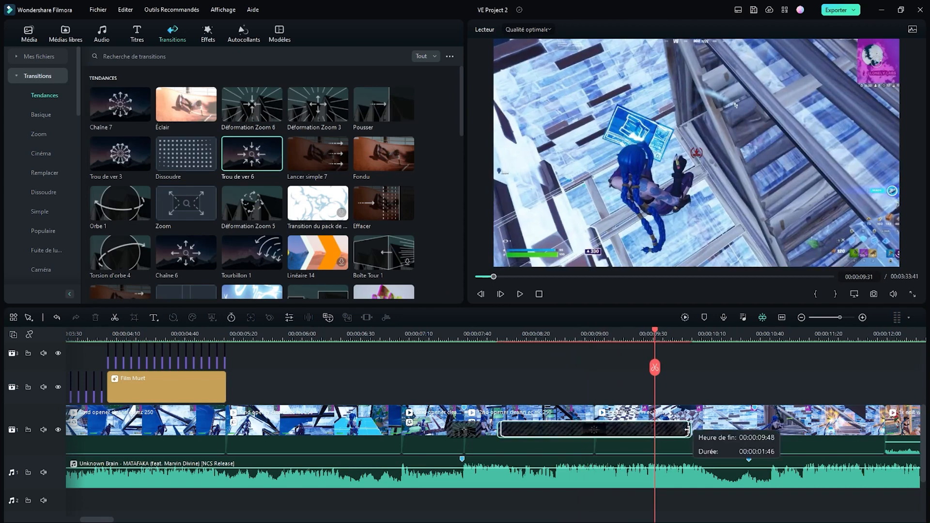
left_click_drag(612, 423, 612, 423)
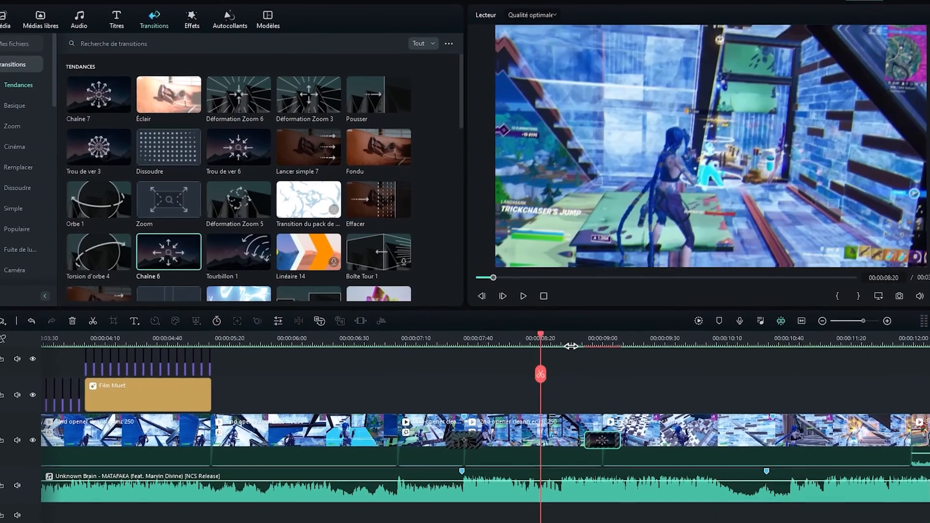
key("space")
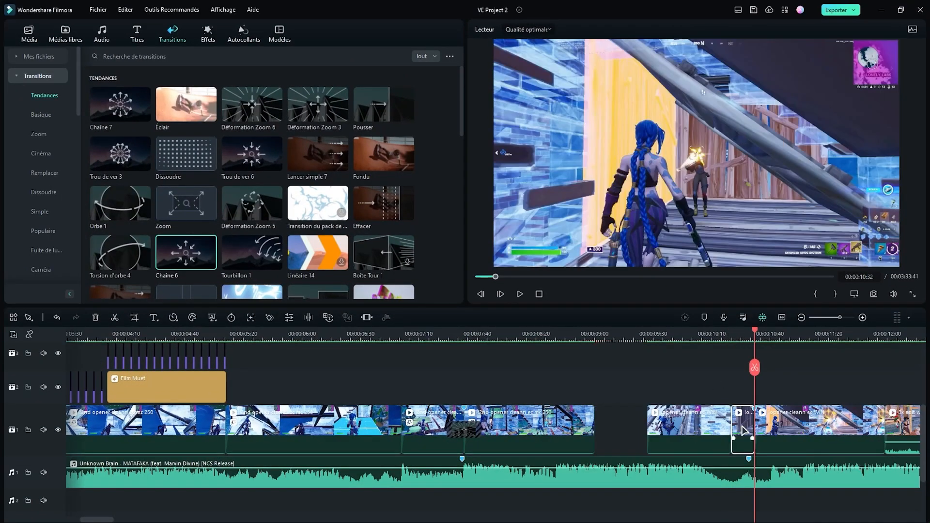
- Open the uniform speed settings for the short gameplay clip ending at 00:00:10:32
left_click(173, 318)
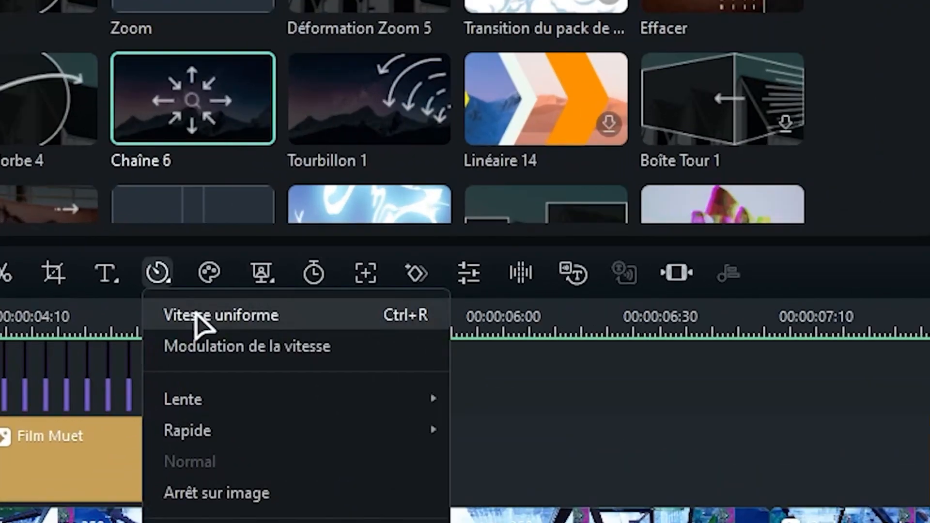
left_click(186, 333)
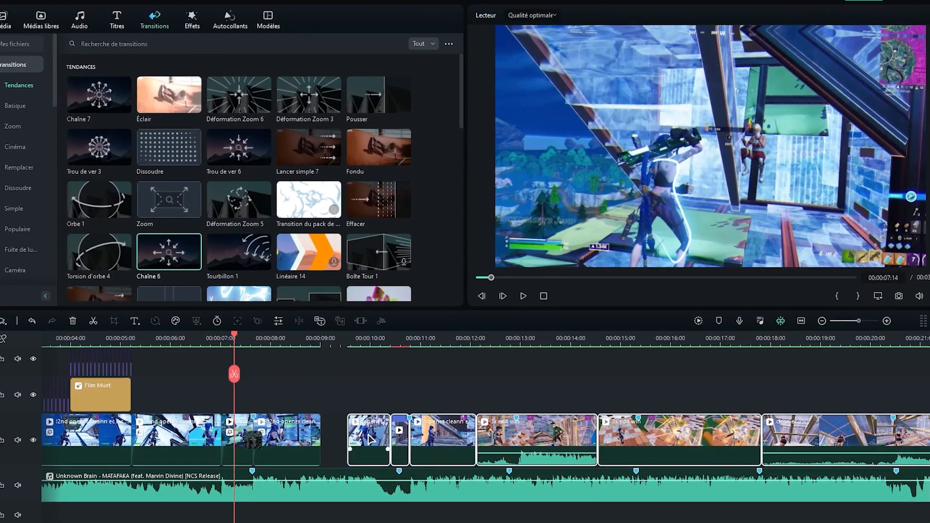
- Move the later gameplay clips back to close the gap and add the Chaîne 6 transition on the joined cut
left_click_drag(366, 431, 309, 436)
left_click(338, 406)
left_click(326, 414)
left_click_drag(186, 253, 393, 424)
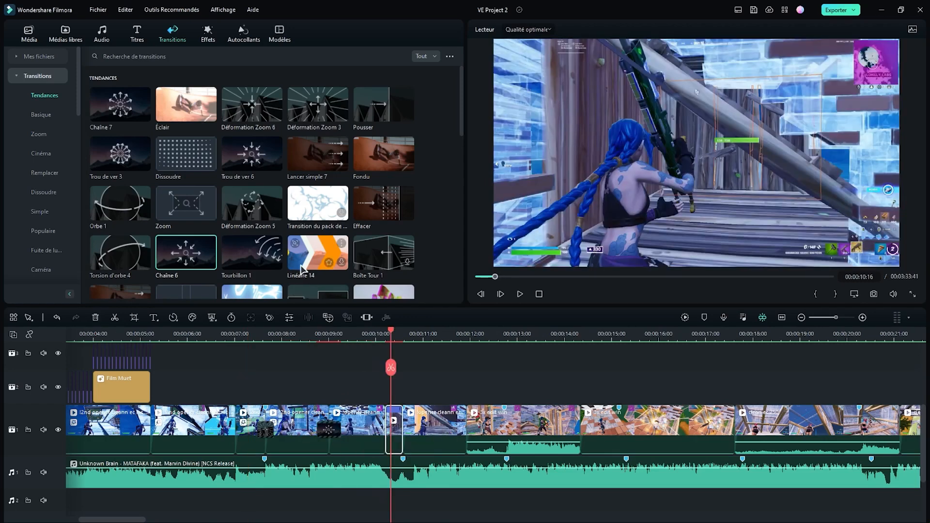
- Apply the Signal faible 2 effect to the short slowed clip and add a transition at its end on the beat marker
left_click(207, 33)
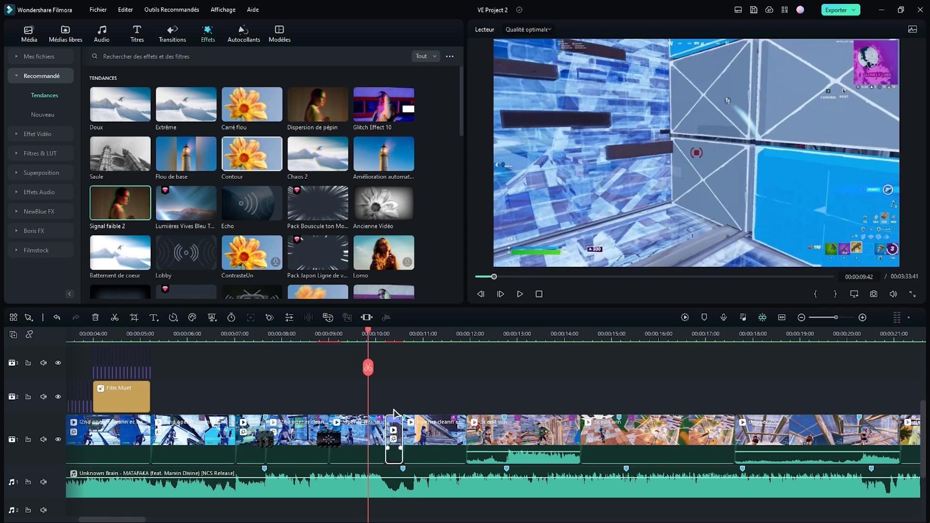
left_click_drag(437, 338, 517, 332)
left_click_drag(371, 333, 440, 338)
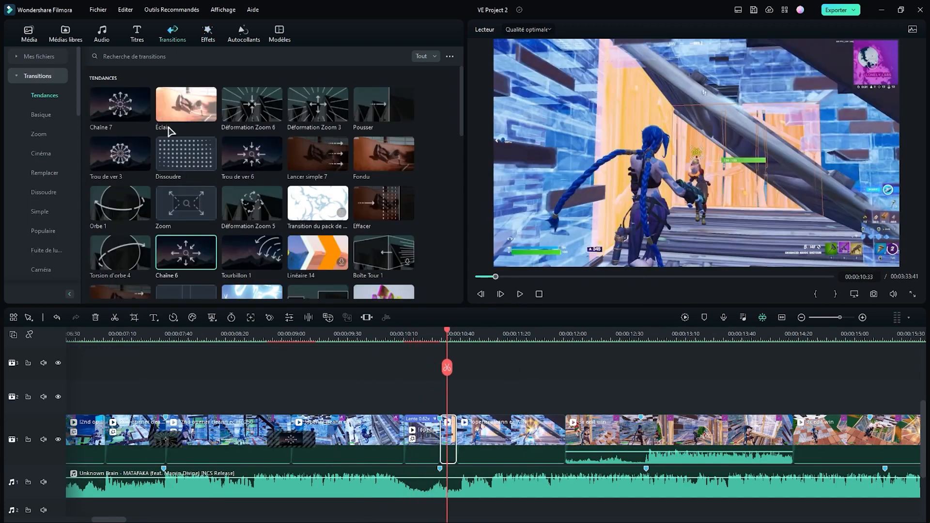
left_click_drag(252, 262, 452, 438)
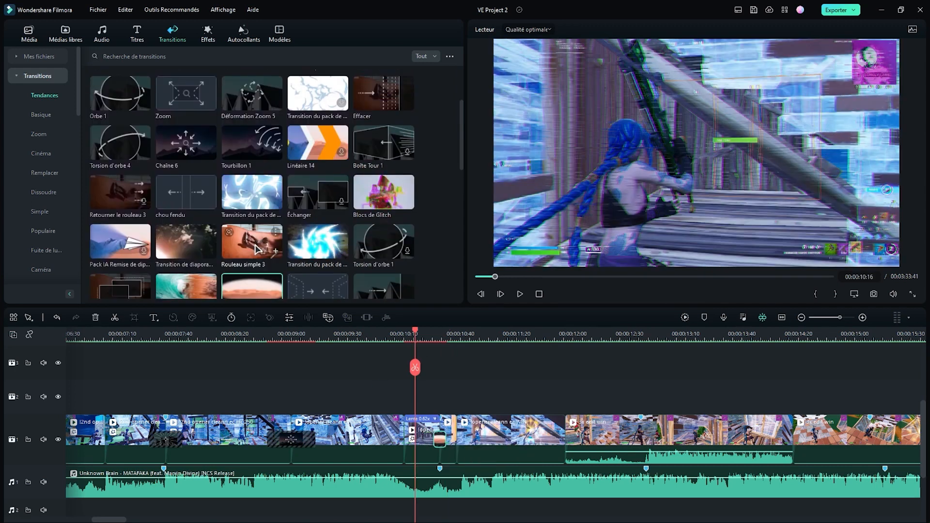
- Add the Chaîne 6 transition on the cut near 00:00:12:00, shorten it and play the passage
key("space")
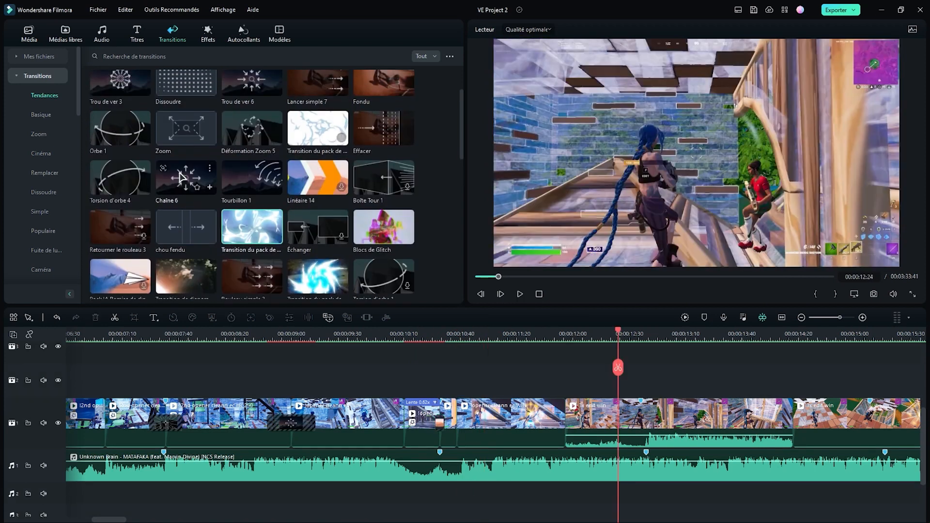
left_click_drag(186, 177, 576, 439)
left_click_drag(657, 422, 589, 419)
left_click(522, 339)
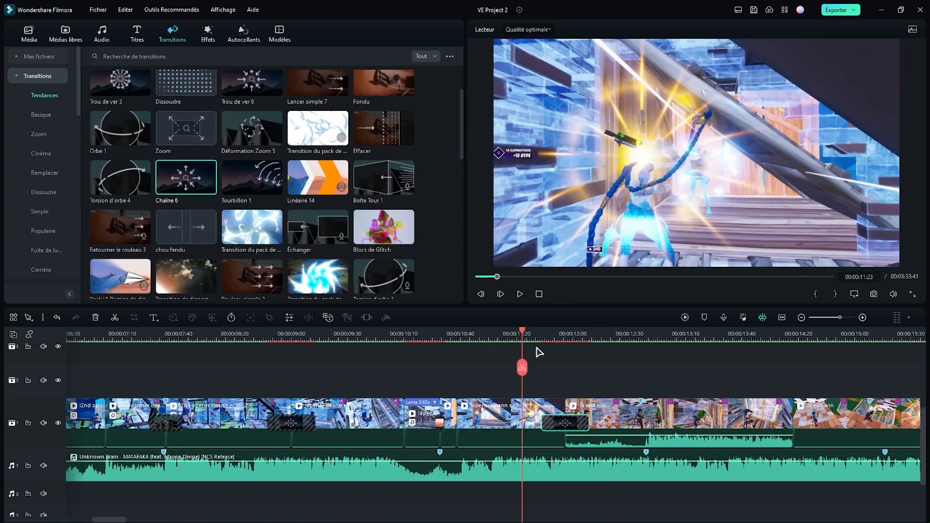
key("space")
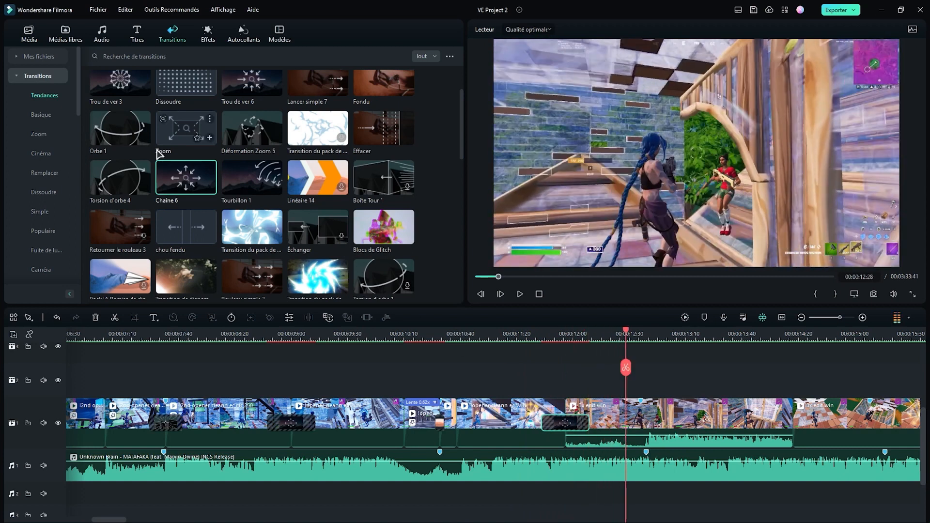
- Split the gameplay clip at the 00:00:12:39 beat marker and add the Éclair transition there with a duration of 00:00:00:12
left_click(648, 411)
left_click(647, 369)
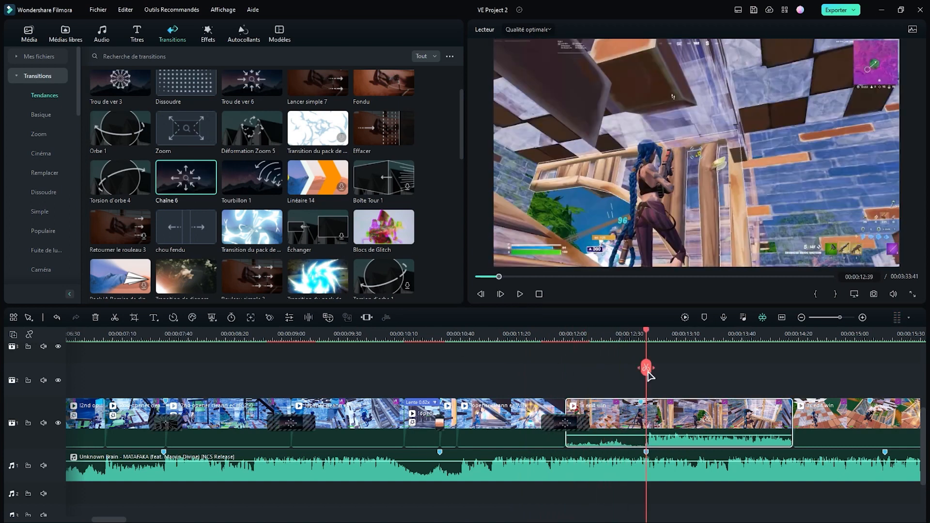
left_click_drag(635, 412, 644, 417)
left_click_drag(700, 422, 667, 421)
left_click_drag(186, 105, 648, 424)
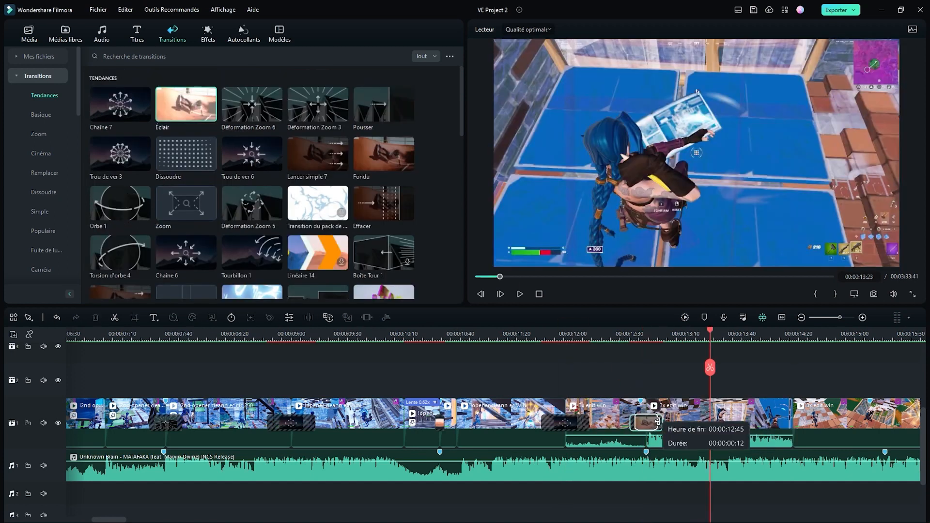
left_click_drag(657, 422, 658, 421)
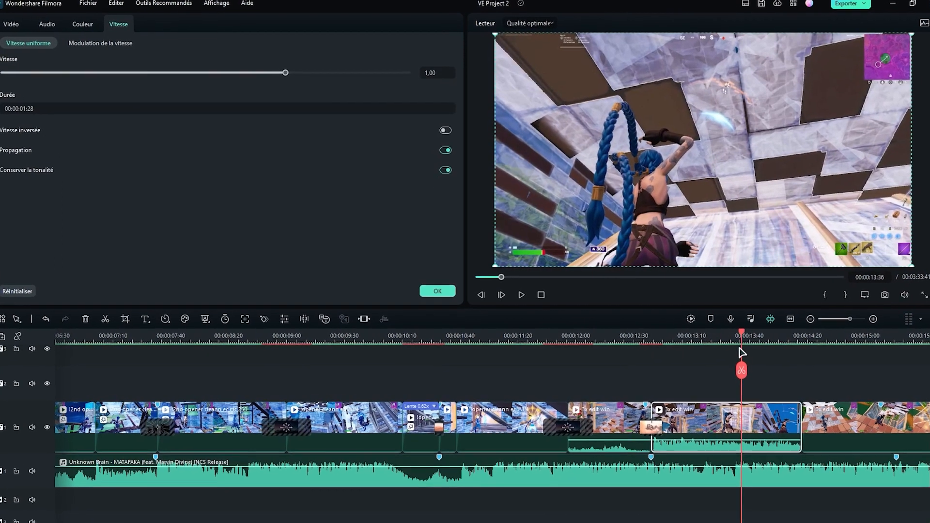
- Keyframe a zoom to 231,67 % at the end of the split clip and add the Blocs de Glitch transition on its closing cut
left_click_drag(734, 336, 754, 357)
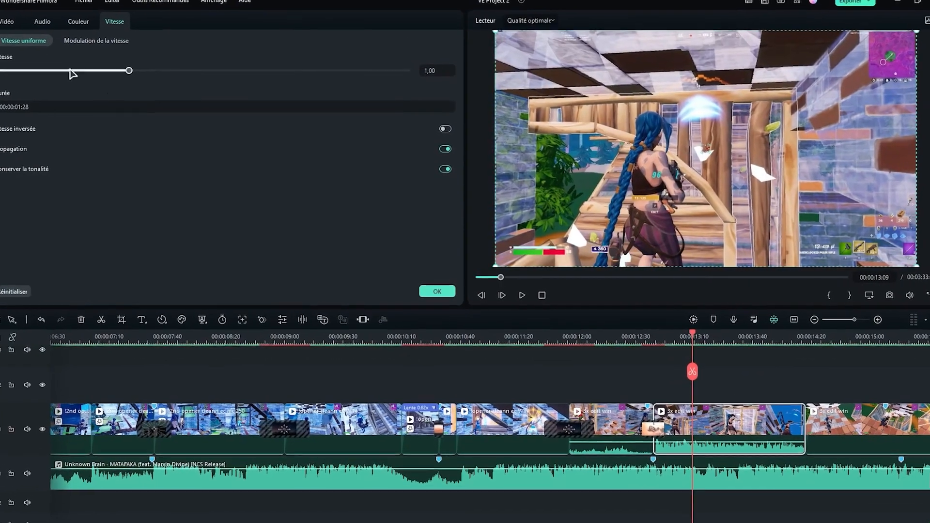
left_click(24, 30)
left_click(445, 68)
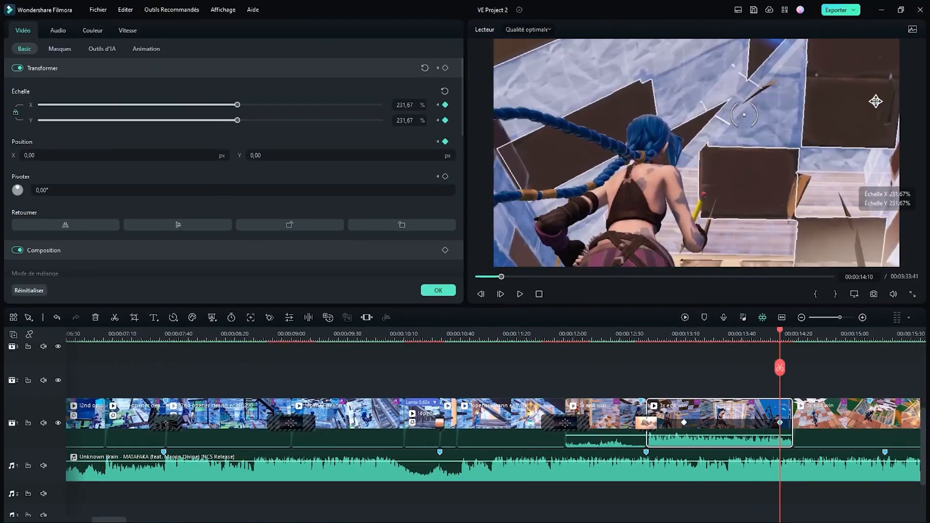
left_click_drag(318, 104, 879, 426)
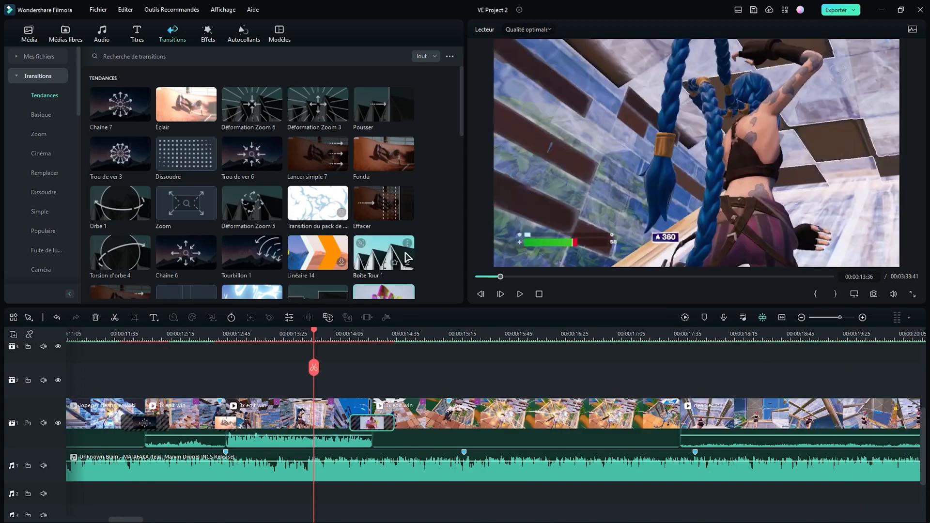
scroll(395, 220, "down", 2)
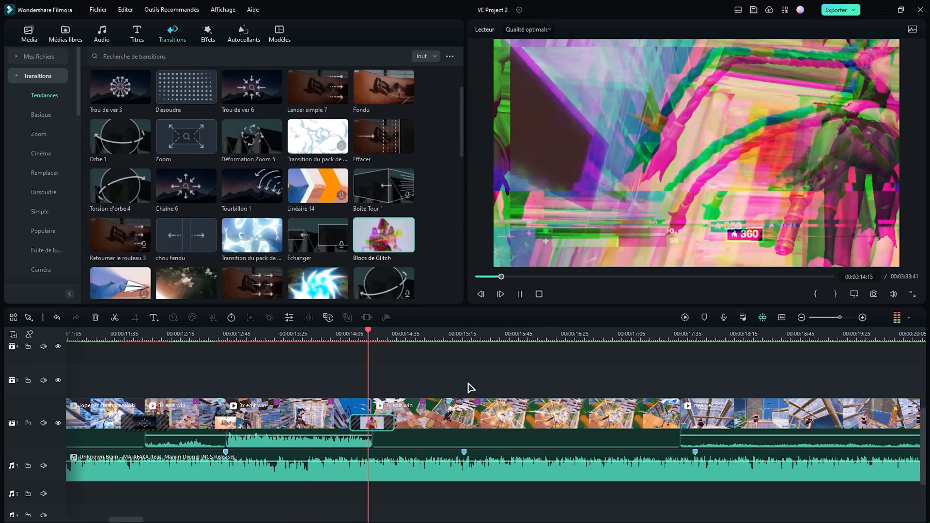
- Split the next clip at its marker near 00:00:15:08, add a shortened Torsion d'orbe 1 transition there and play the result
left_click(450, 405)
left_click(449, 374)
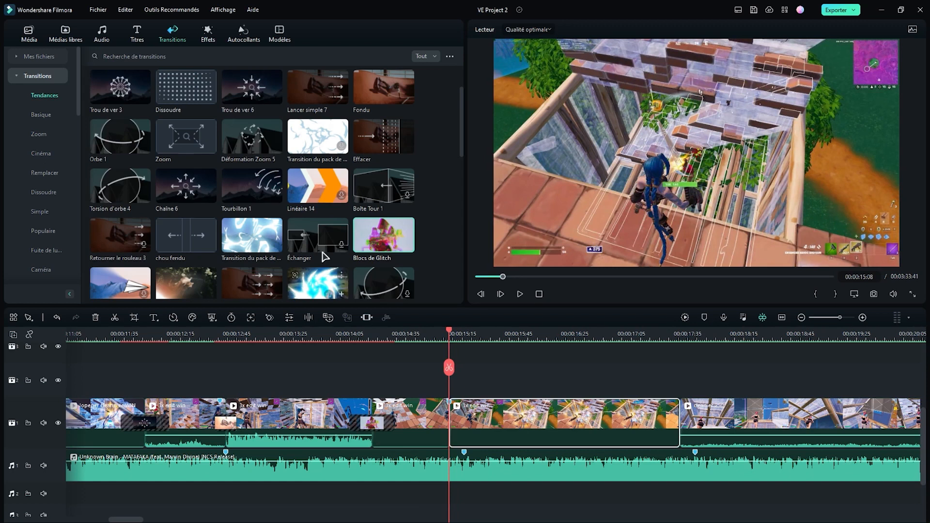
scroll(324, 256, "down", 2)
left_click_drag(385, 218, 449, 421)
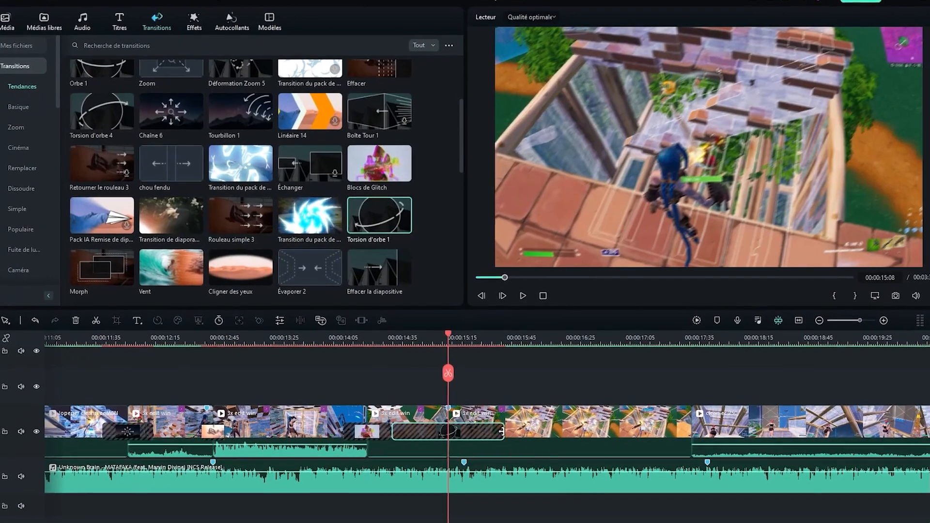
left_click_drag(502, 425, 464, 425)
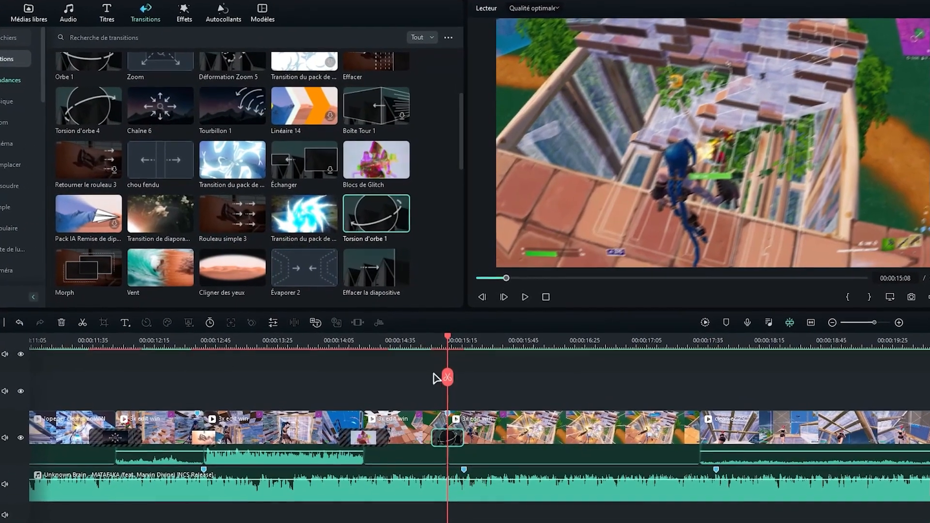
left_click(420, 341)
key("space")
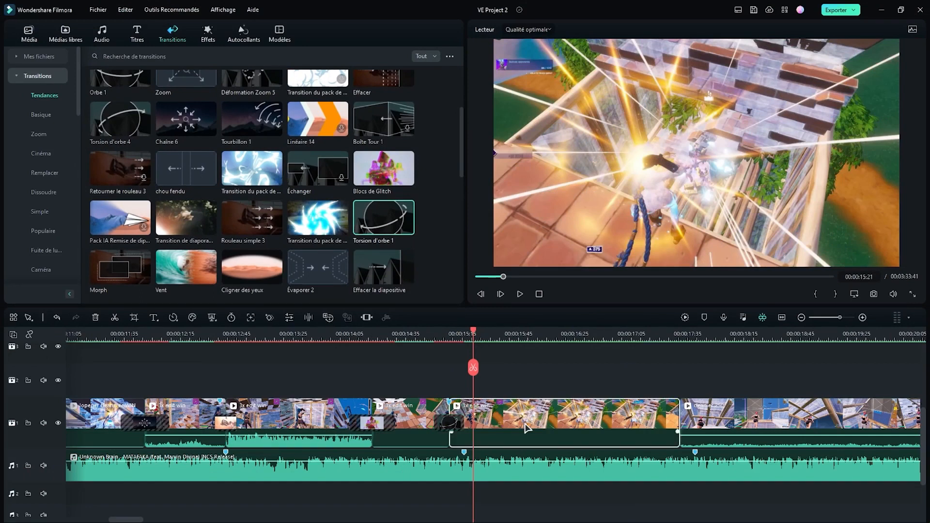
- Search the effects for "glitch", apply Glitch Bande 2 to the clip starting at 00:00:15:08 and preview it
left_click(208, 34)
left_click(129, 58)
type("glitch")
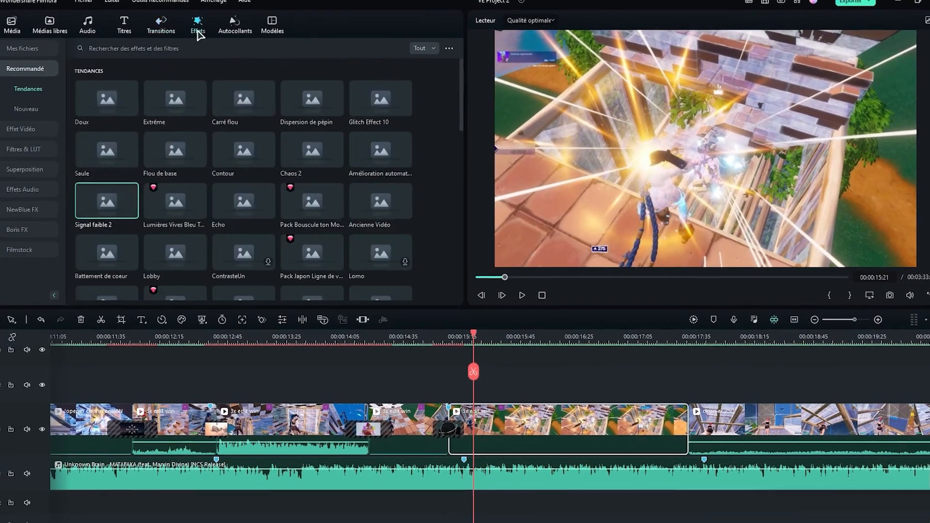
key("Return")
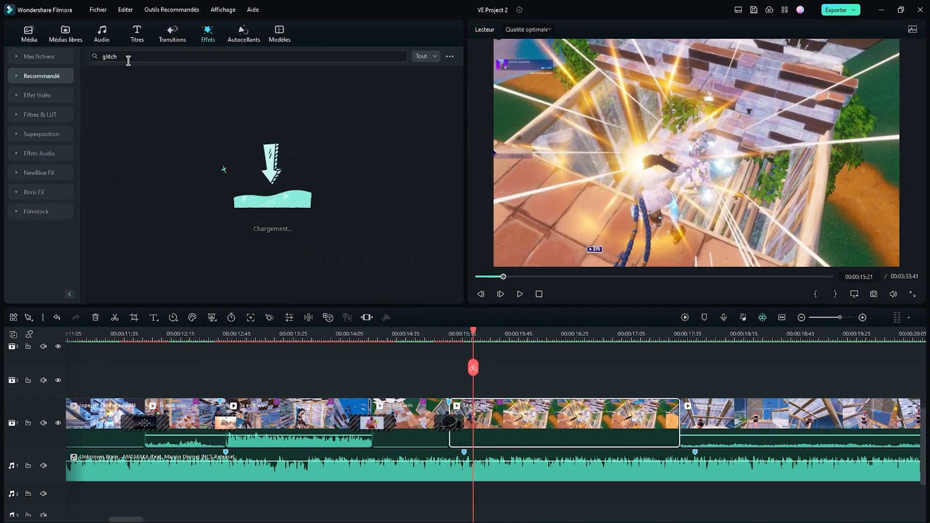
left_click(430, 333)
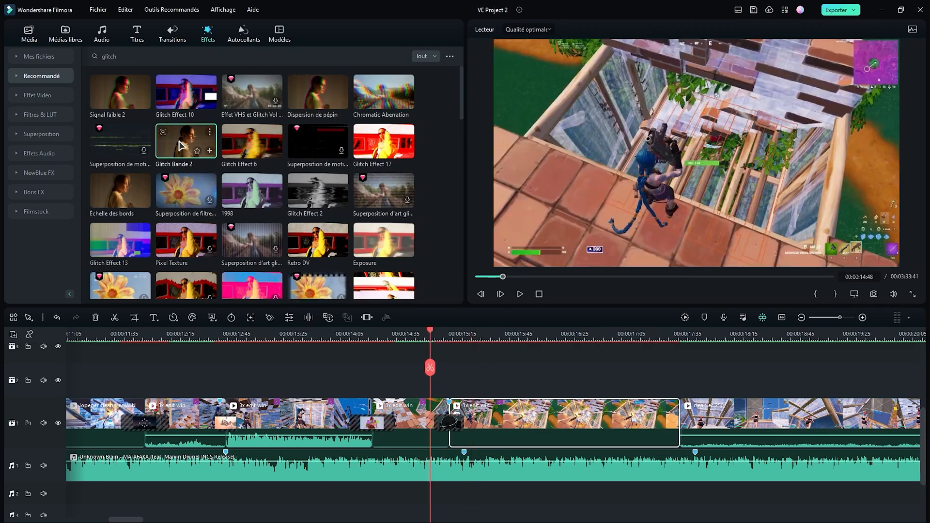
key("space")
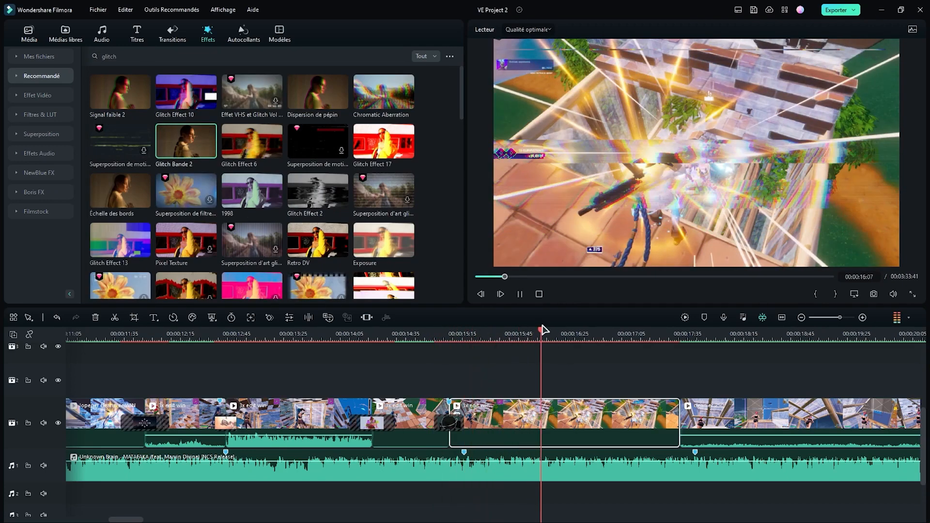
- Add the Chaîne 6 transition on the cut just before the 00:00:17:39 beat marker
left_click(172, 35)
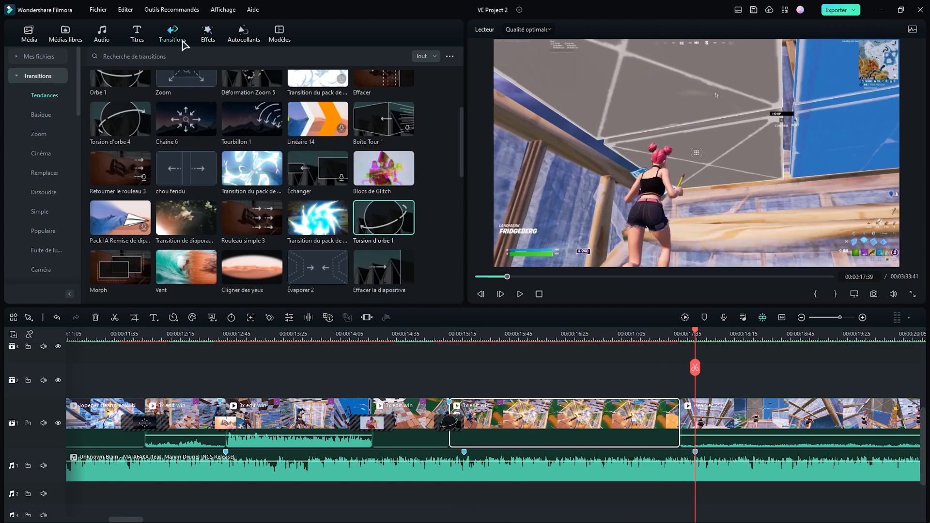
left_click_drag(208, 125, 679, 422)
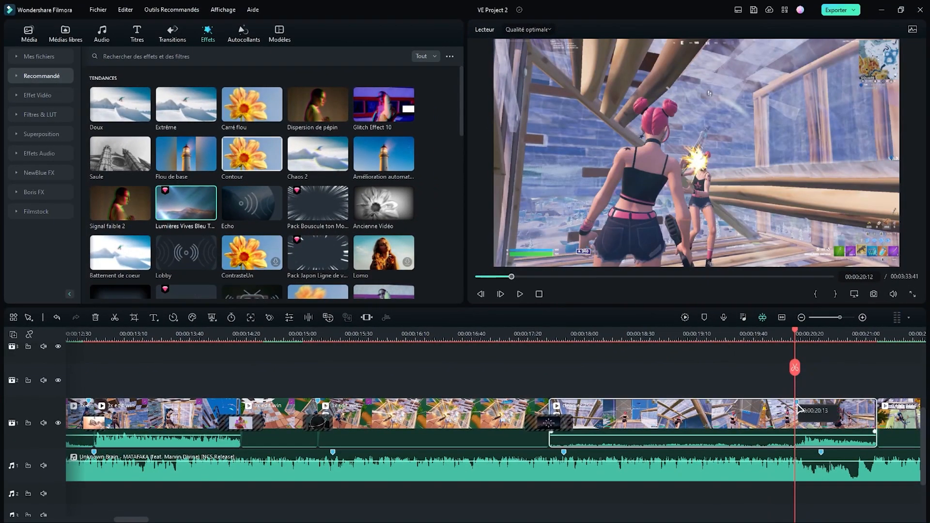
- Split the following clip at its 00:00:20:13 marker and place the Shatter Glass Pack transition on the new cut
left_click(795, 367)
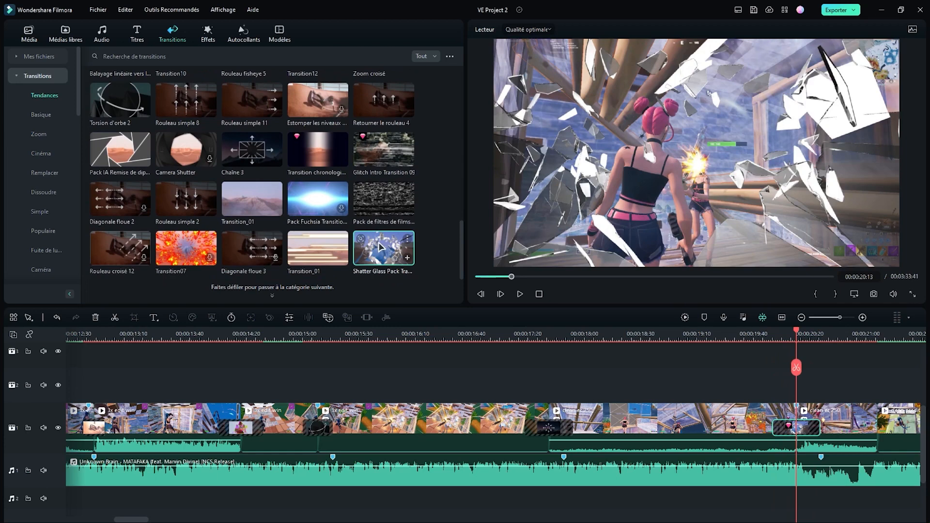
left_click(763, 332)
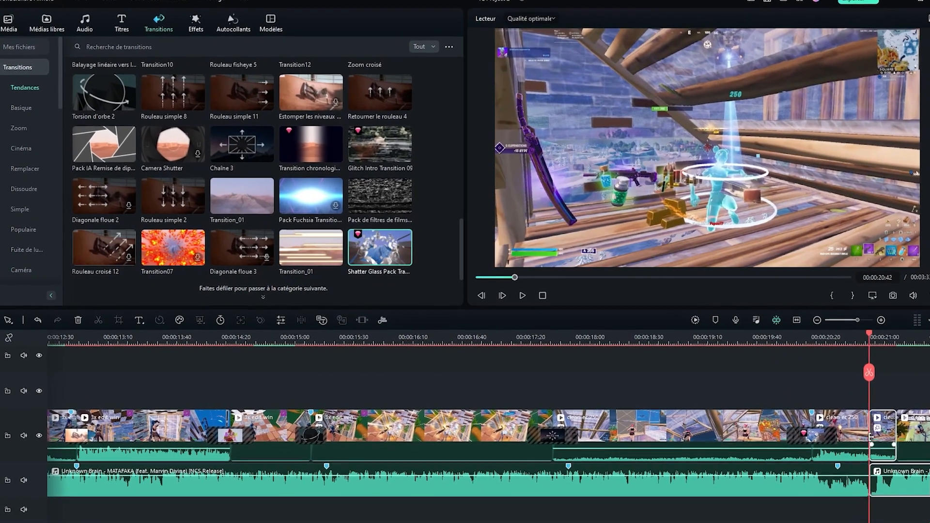
- Split the end of the clip at 00:00:20:42 and 00:00:20:24 and apply glitch effects to the short pieces
left_click(875, 374)
left_click(829, 342)
left_click(174, 11)
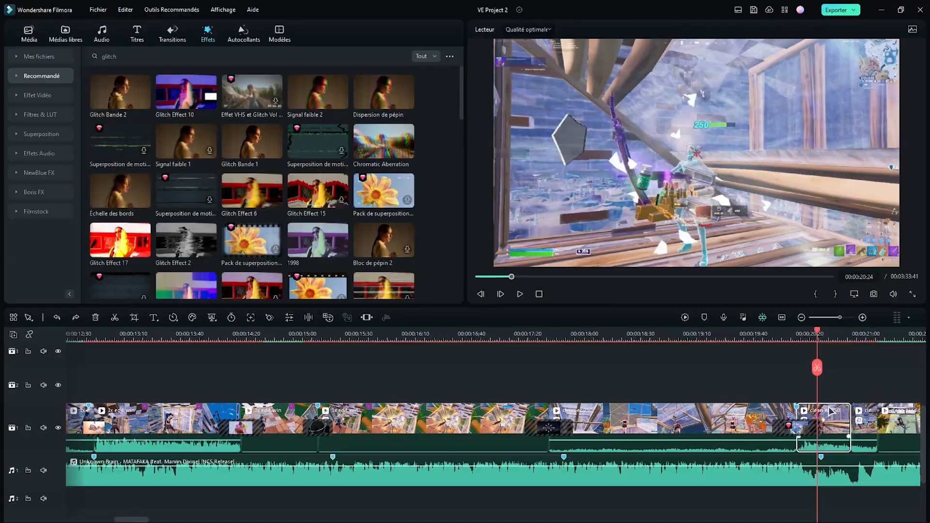
left_click(817, 368)
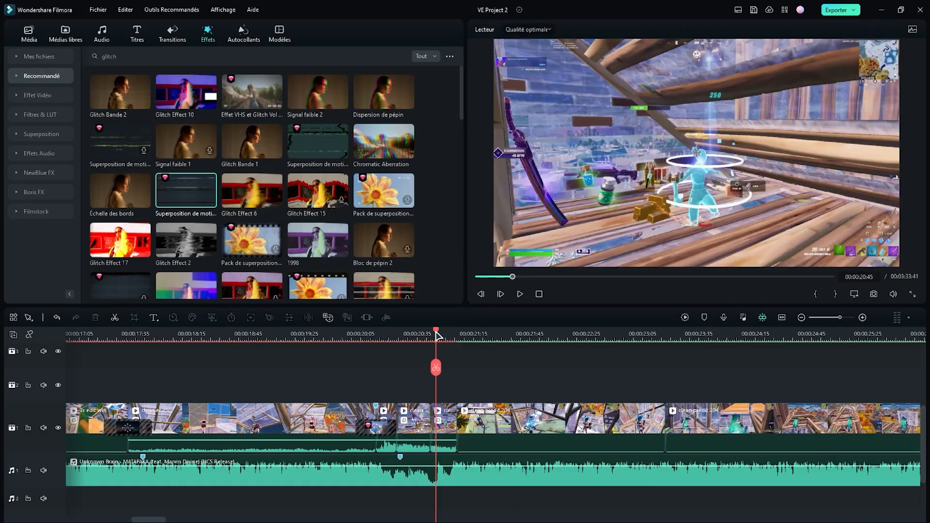
- Add the Chaîne 3 transition on the cut at 00:00:21:06 and play it
left_click_drag(436, 332, 459, 335)
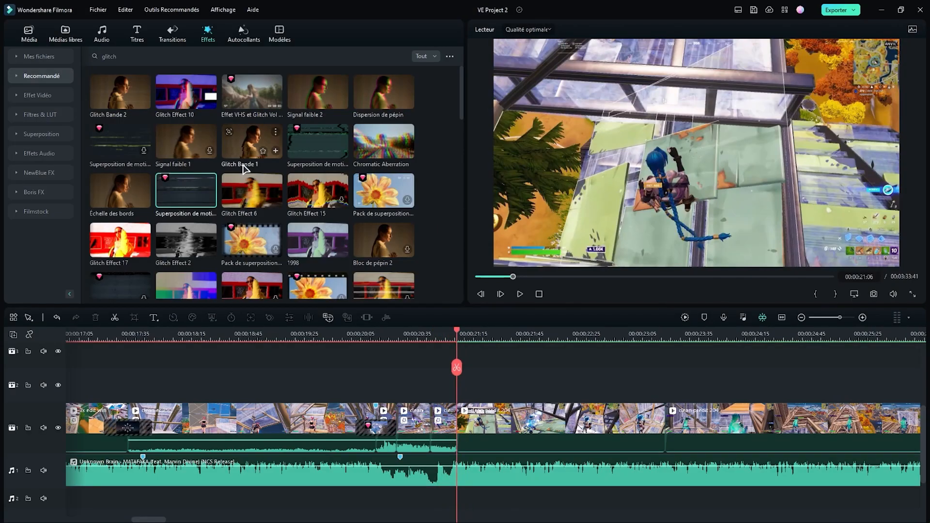
left_click(174, 35)
left_click_drag(250, 141, 456, 421)
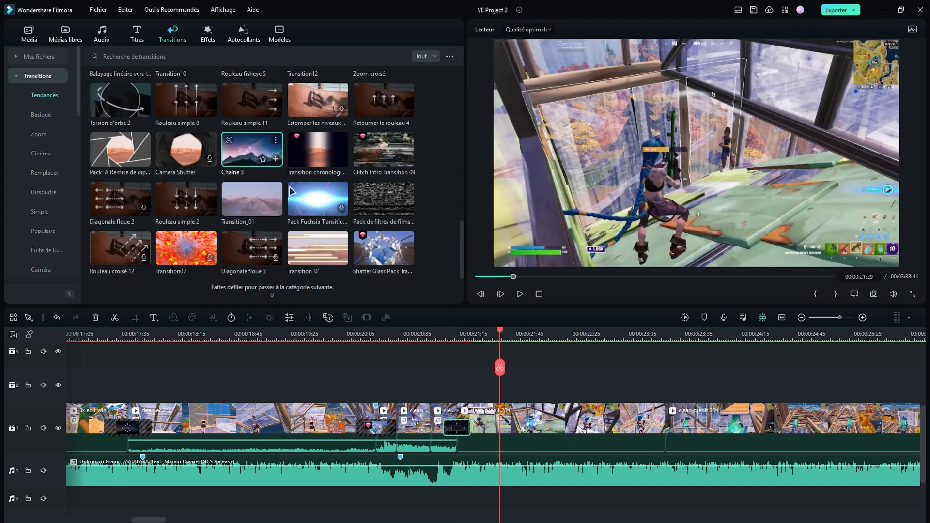
left_click(442, 335)
key("space")
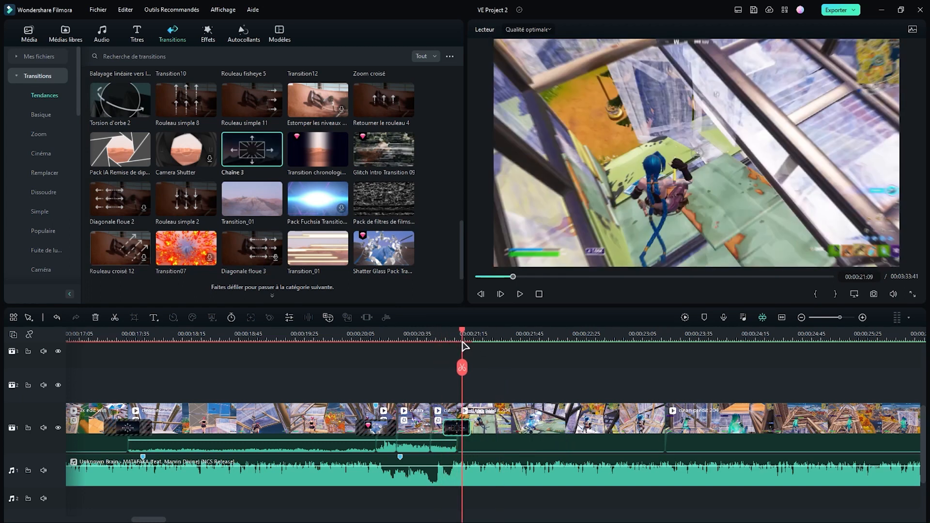
left_click(642, 415)
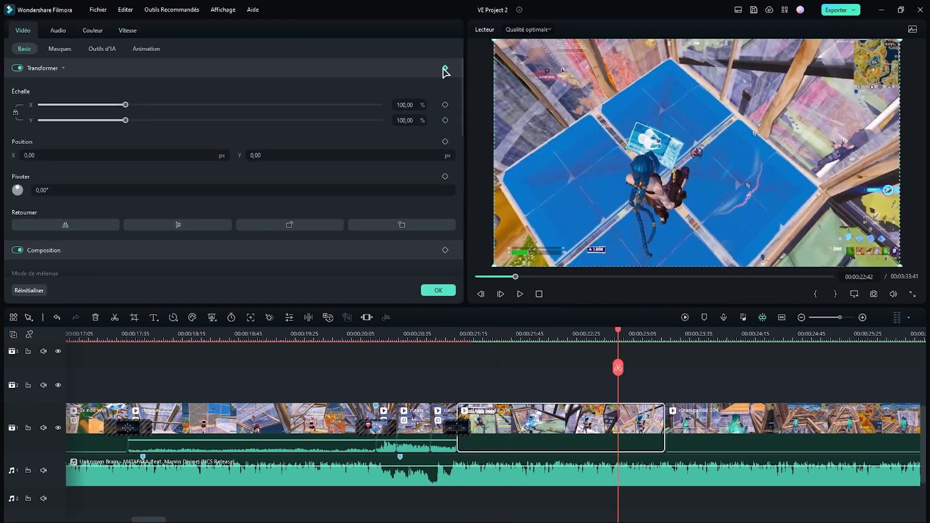
left_click(444, 67)
left_click(659, 336)
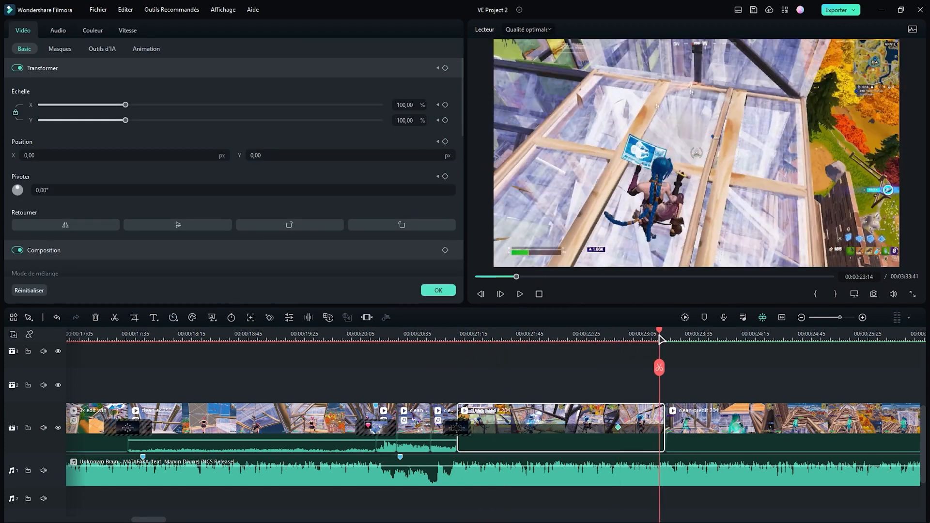
- Split the clip at 00:00:22:30 and enlarge its last part to 243,08 %, positioned at X 1373,57 and Y 733,76 px
left_click_drag(126, 104, 249, 119)
left_click_drag(684, 212, 872, 107)
left_click_drag(660, 194, 780, 143)
left_click_drag(659, 367, 599, 359)
left_click(596, 368)
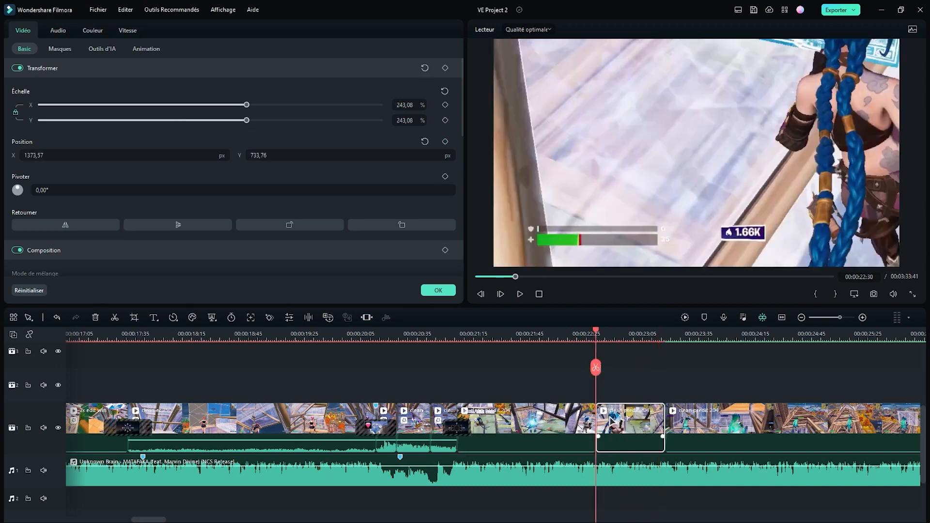
left_click(433, 293)
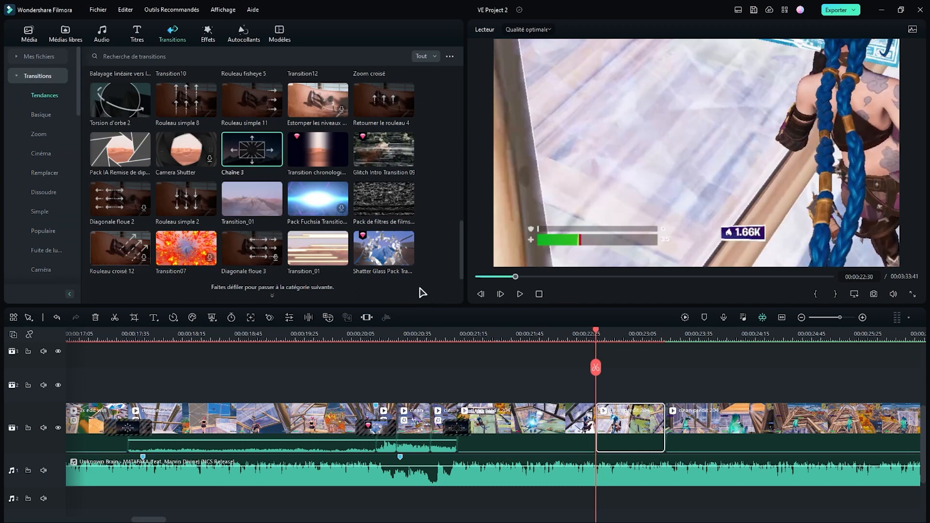
- Apply the Rouge effect to the enlarged piece, search the transitions for "disparaitre" and add Estomper les niveaux on the piece's opening cut
left_click(207, 34)
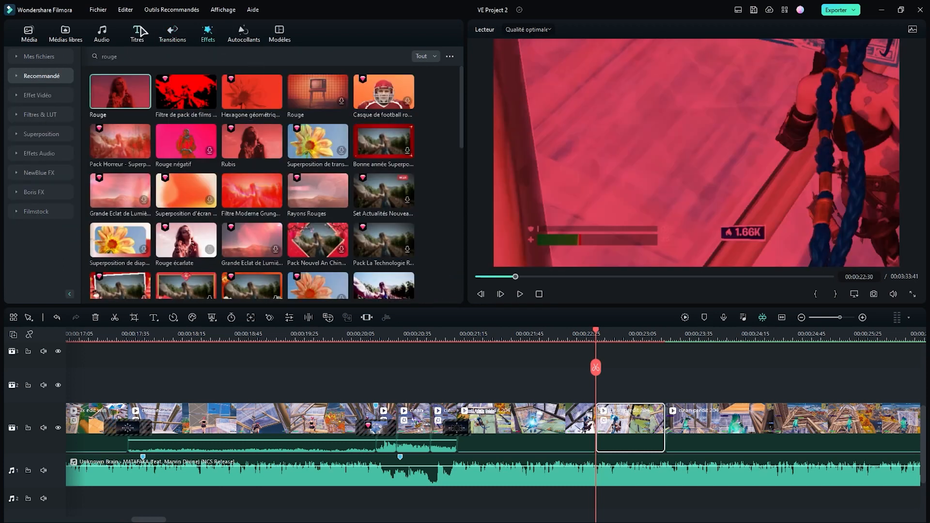
left_click(174, 38)
left_click(121, 57)
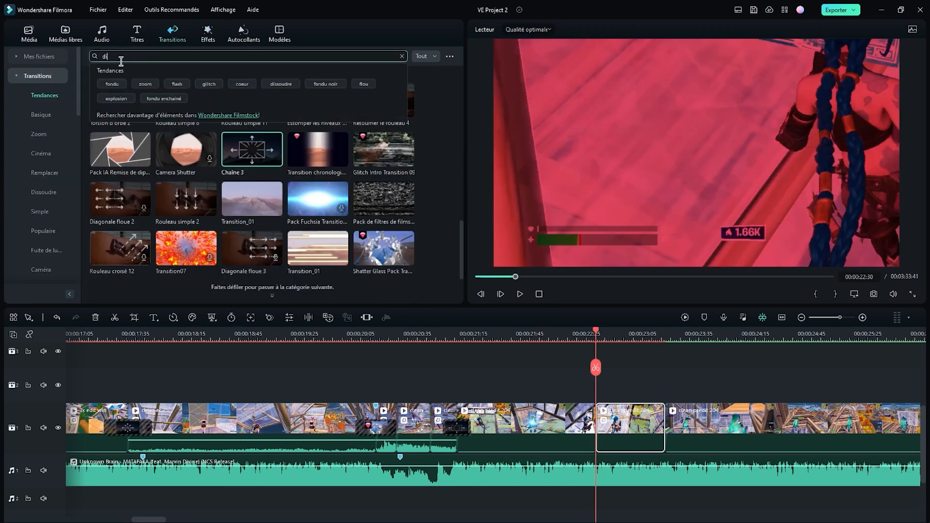
type("disparaitre")
key("Return")
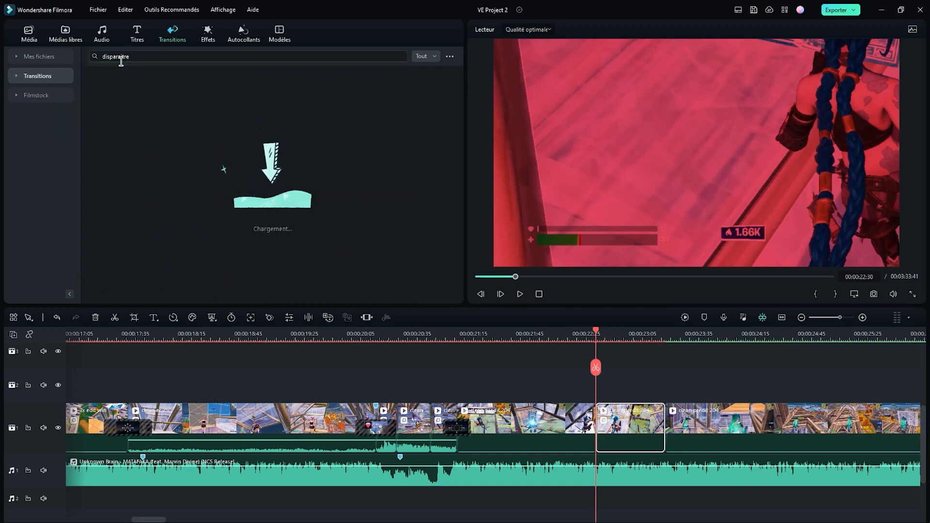
left_click_drag(186, 92, 661, 426)
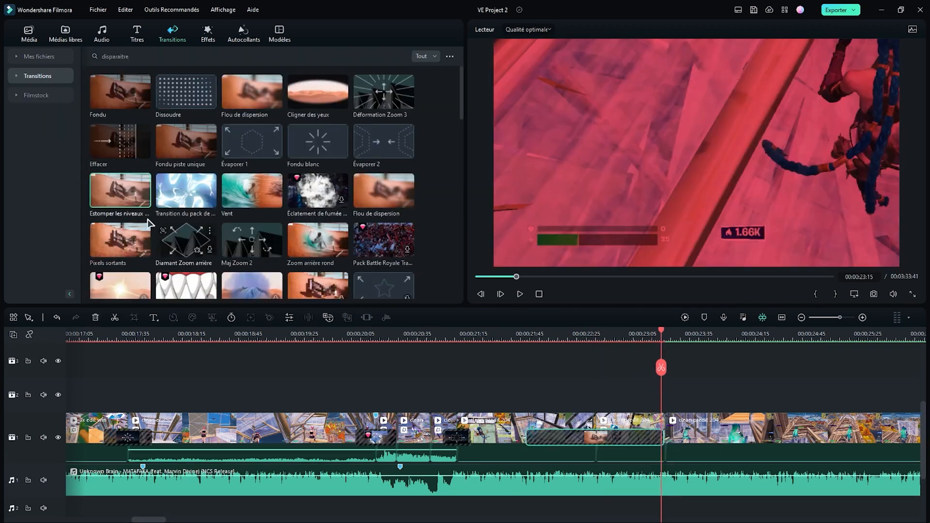
- Play back the edit from shortly before the enlarged red piece to check its opening transition
left_click(515, 334)
key("space")
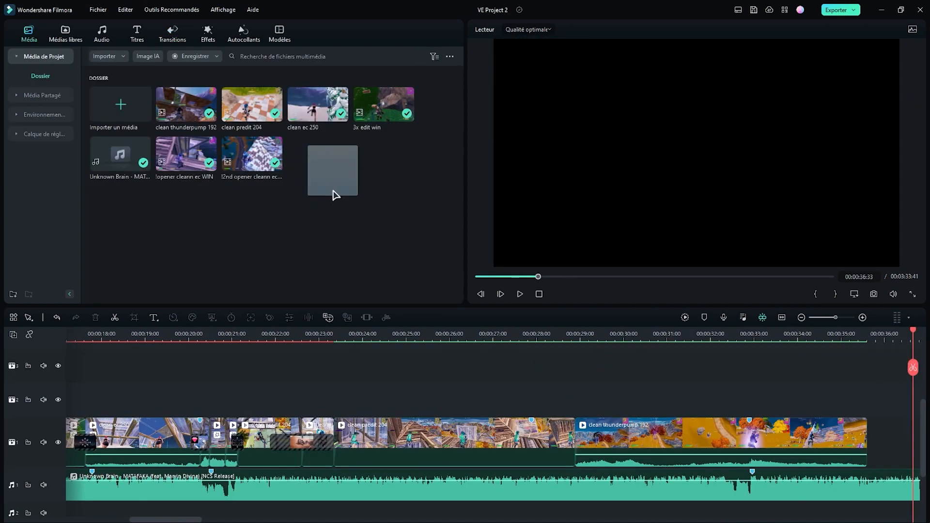
- Import the mister-v-la-vengeance video into the project media and preview it
left_click_drag(336, 196, 337, 195)
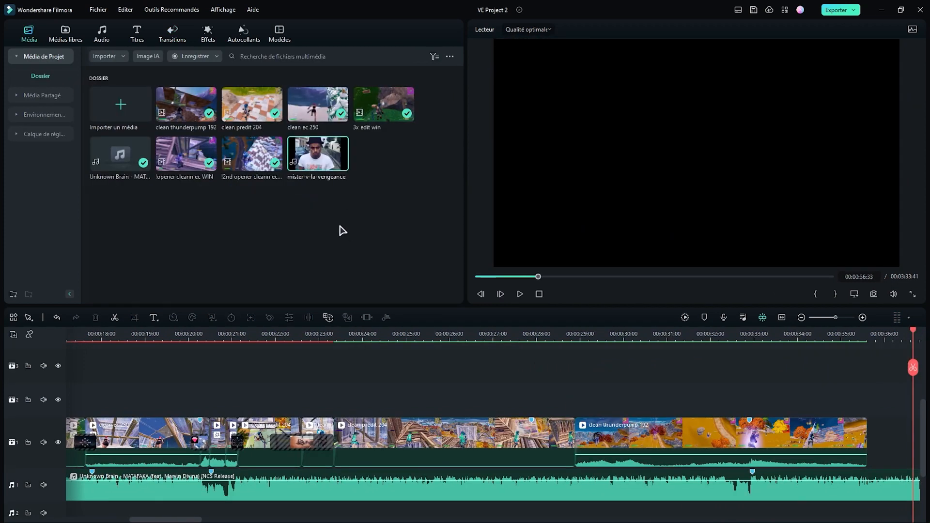
key("alt+Tab")
double_click(314, 153)
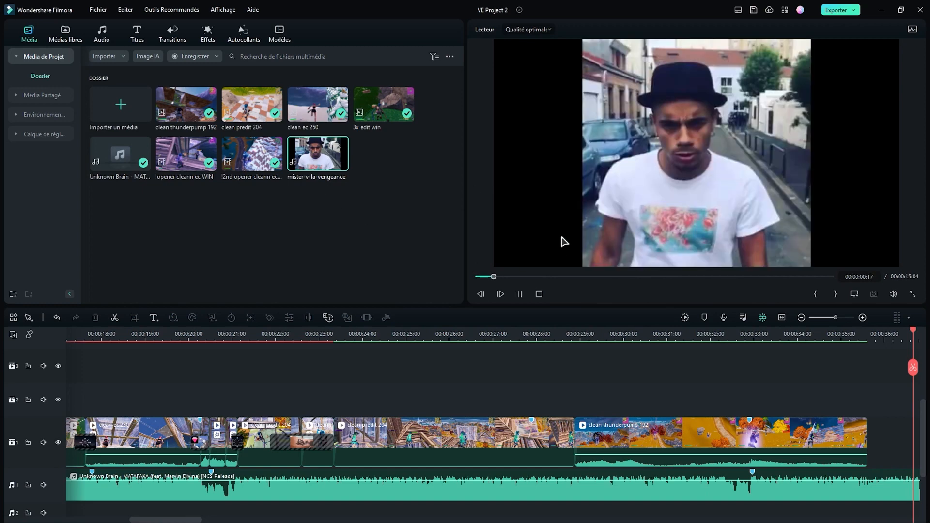
- Add transitions at both ends of the short piece before clean thunderpump 192, using Déformation Zoom 3 on its closing cut
left_click(571, 336)
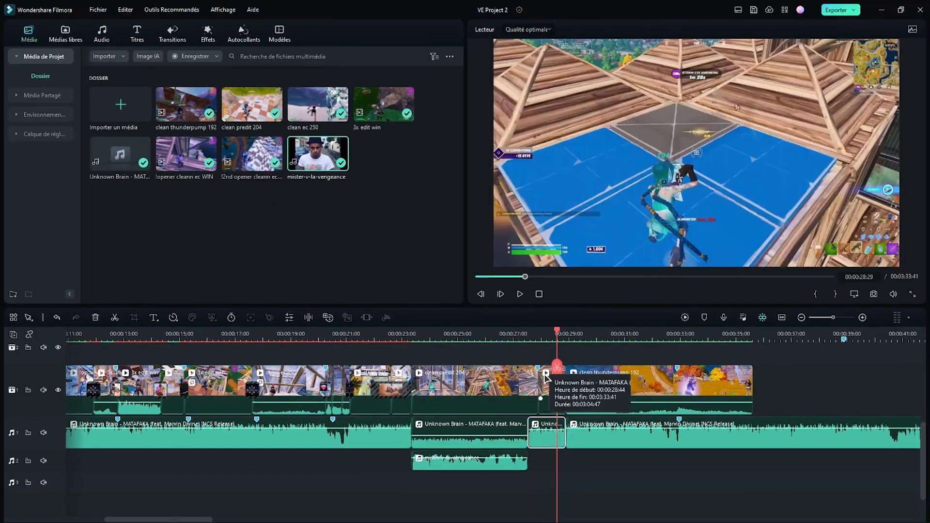
left_click(545, 376)
left_click(175, 33)
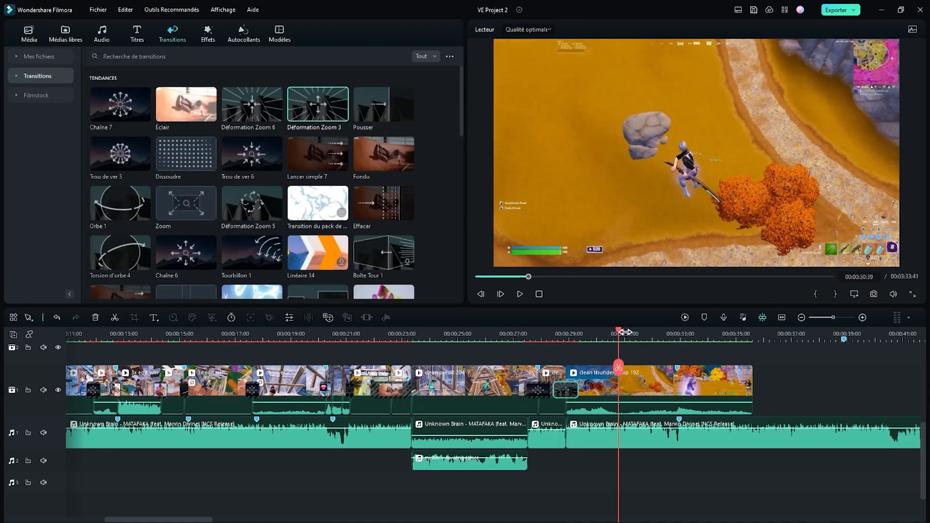
- Split the clean thunderpump 192 clip at 00:00:32:45 and add the Chaîne 6 transition on the cut
left_click_drag(619, 331, 641, 335)
key("space")
left_click(679, 368)
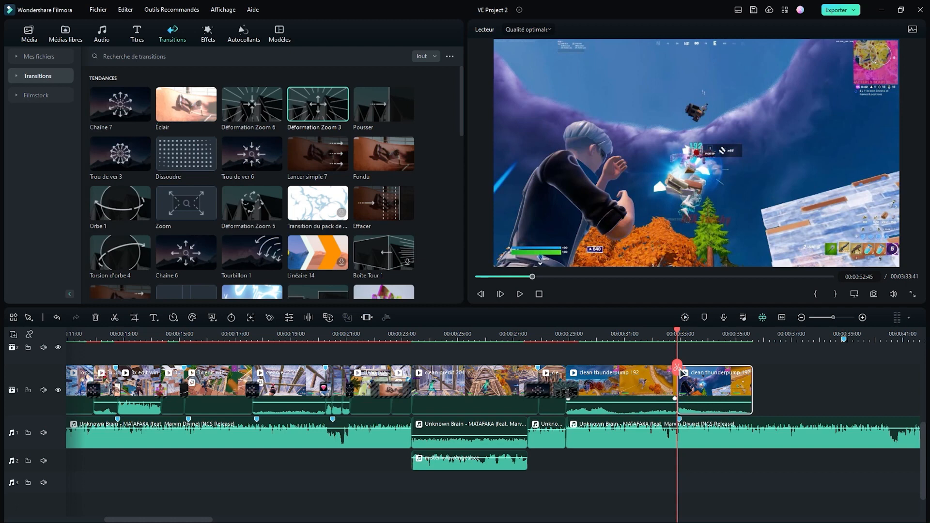
left_click_drag(181, 253, 675, 397)
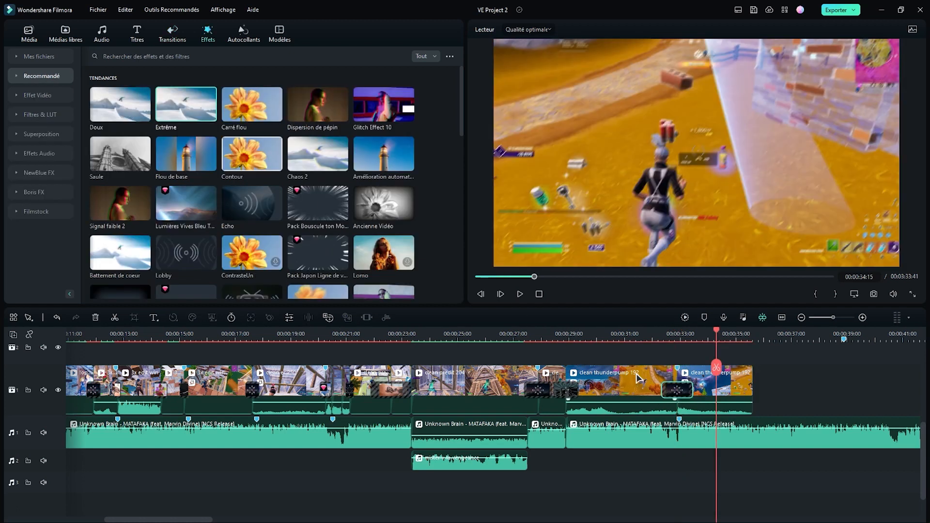
- Cut the music where the last gameplay clip ends, at 00:00:35:30, and delete the leftover music
left_click(558, 335)
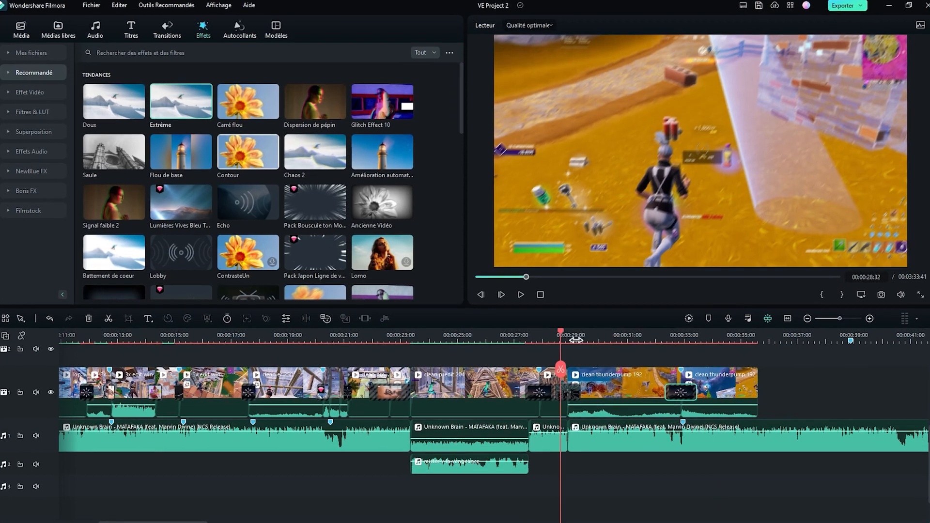
left_click(746, 336)
left_click_drag(746, 335, 752, 334)
left_click(752, 367)
left_click(785, 443)
key("Delete")
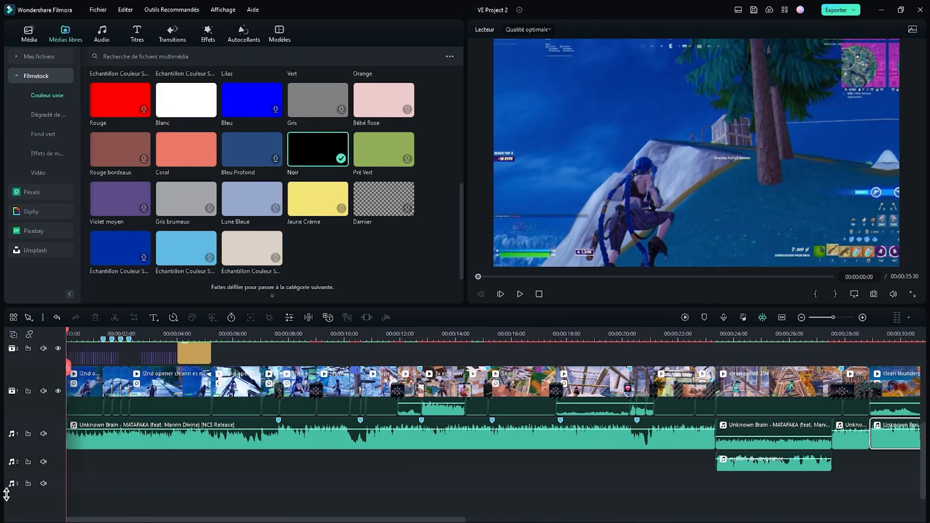
- Apply an audio fade-in to the opening piece of the Unknown Brain - MATAFAKA music track
left_click(137, 442)
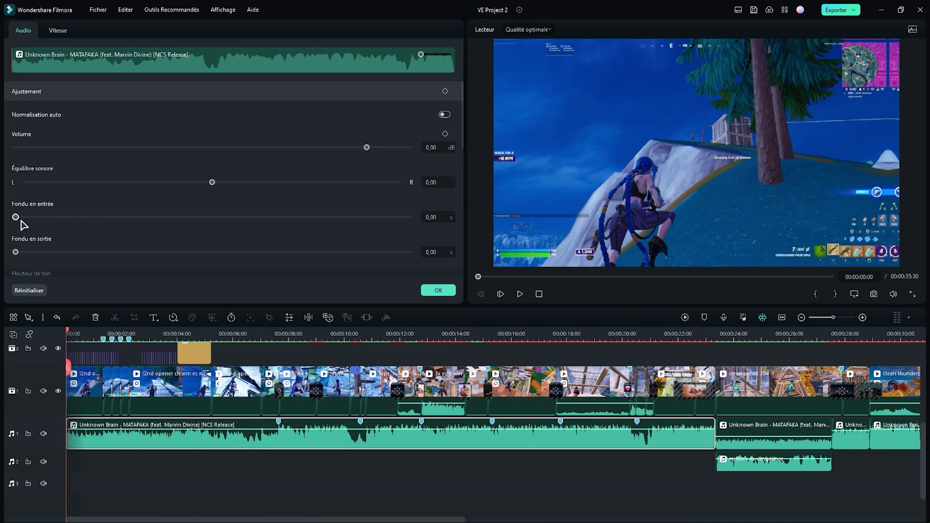
left_click(438, 290)
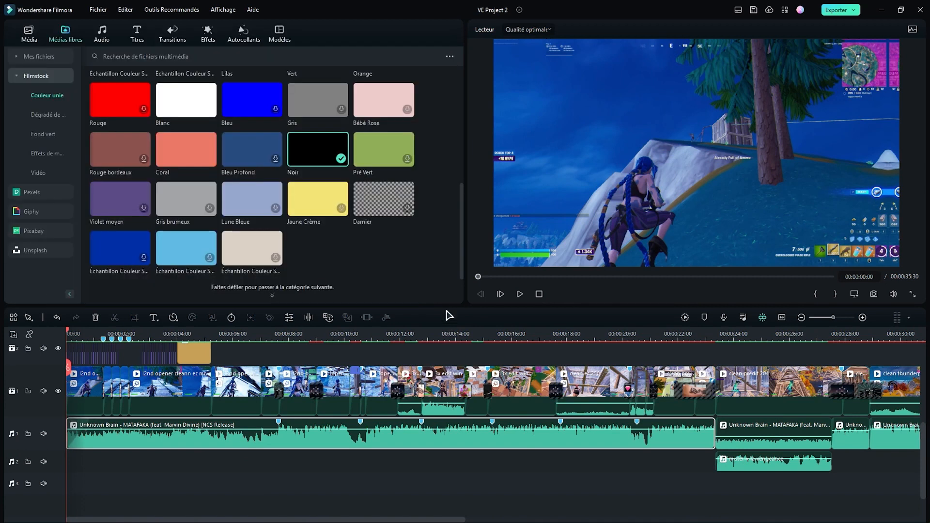
- Open the export settings and name the local output file "montage fortnite"
left_click(836, 11)
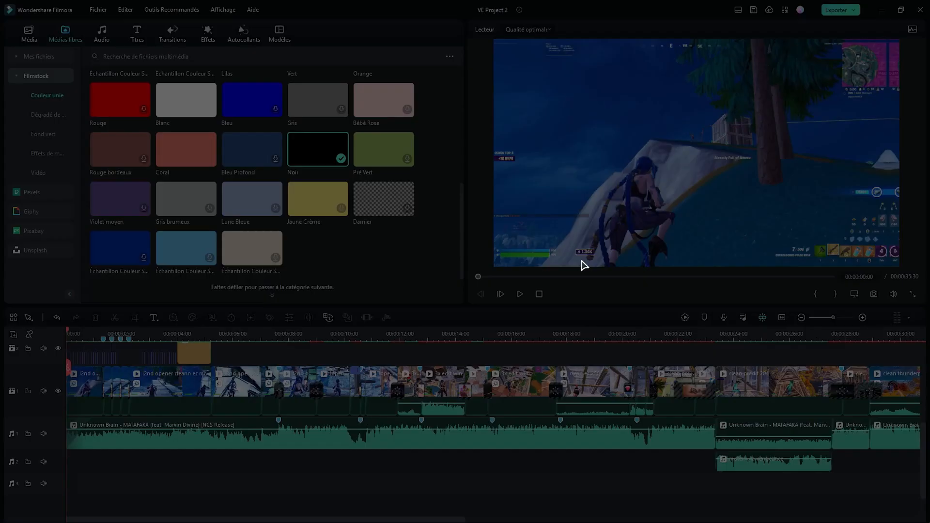
type("montage fortnite")
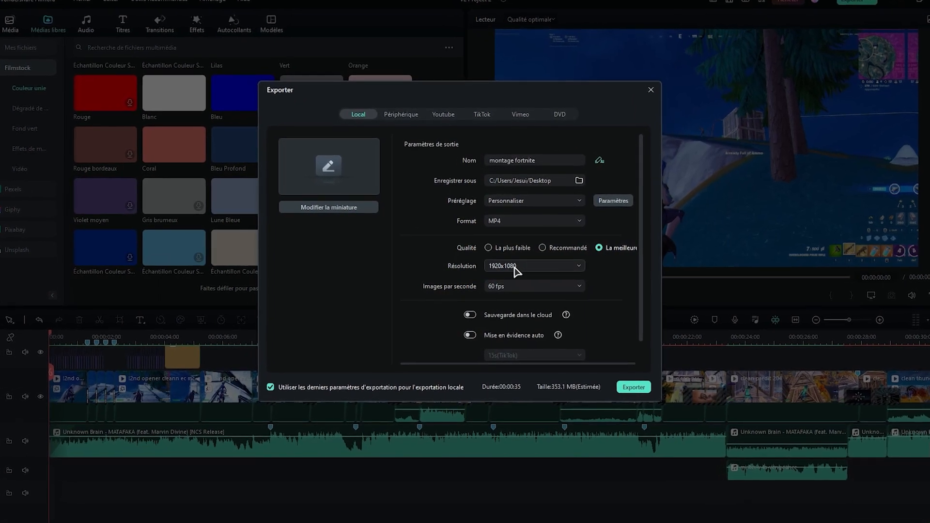